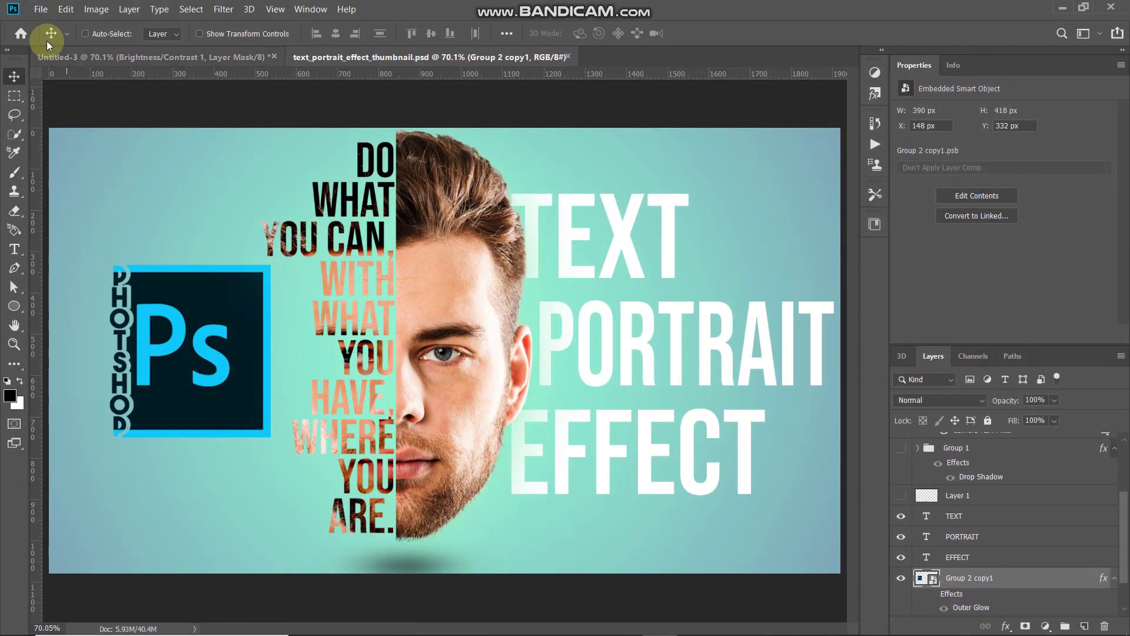
# - After viewing the finished text-portrait thumbnail, open the File menu
pyautogui.click(42, 12)
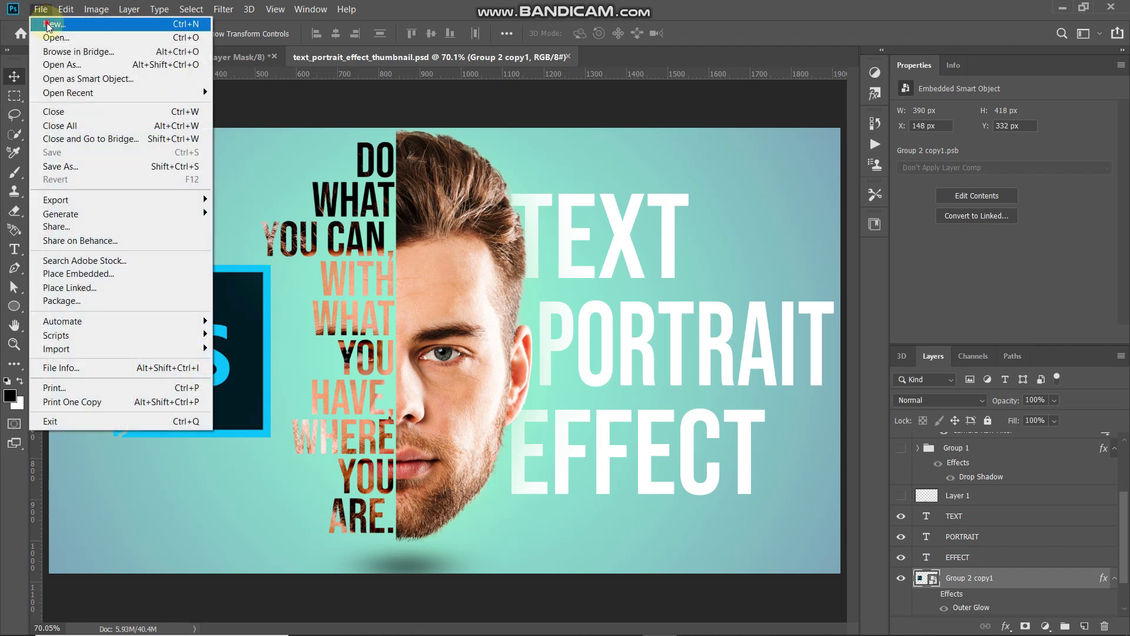
# - Create a new white 1920 × 1080 px document at 300 pixels/inch
pyautogui.click(49, 24)
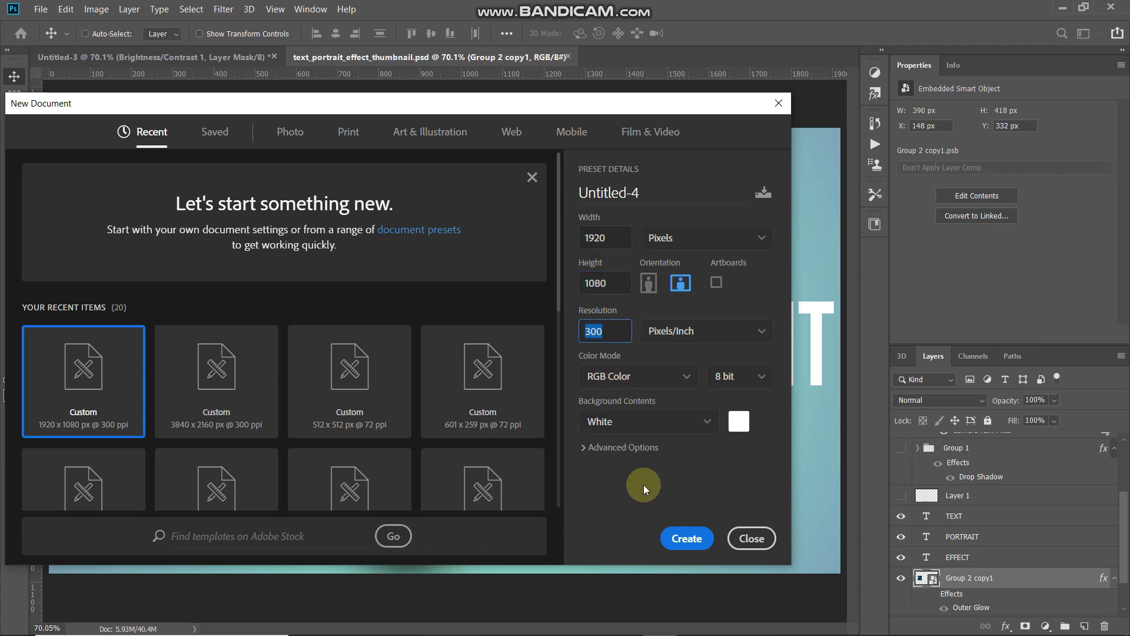
pyautogui.click(686, 538)
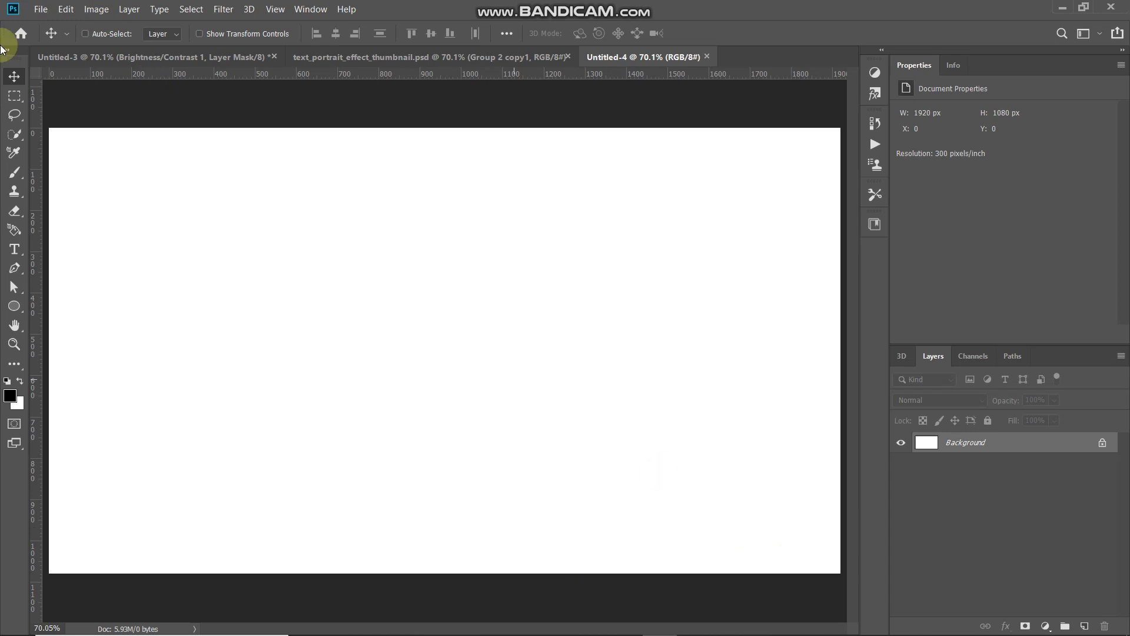
pyautogui.click(40, 9)
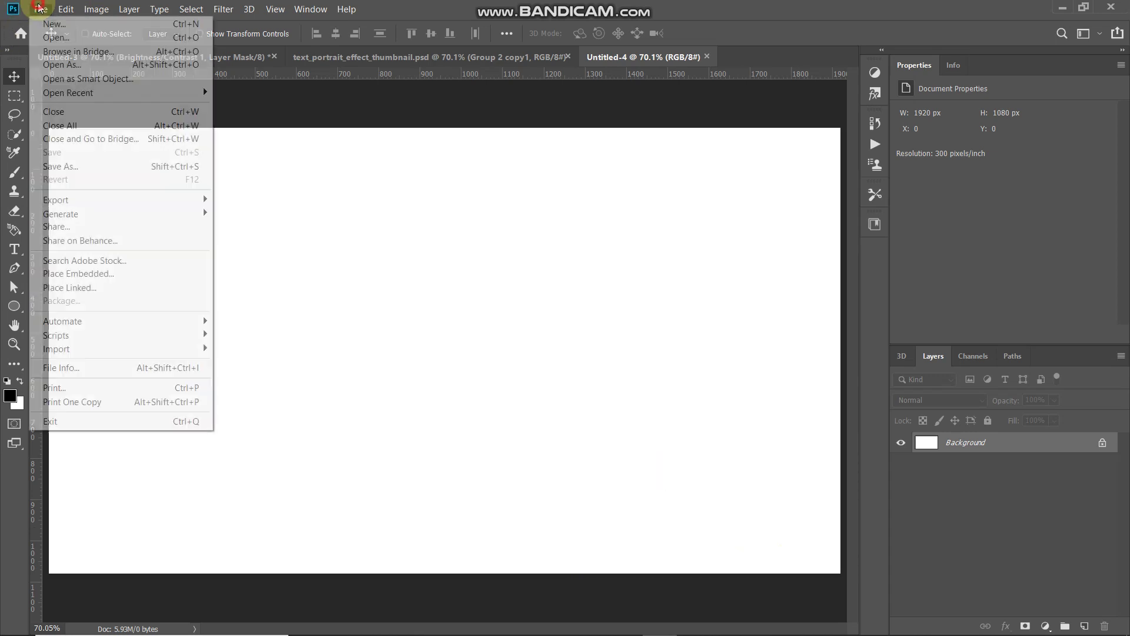
# - Embed close-up-portrait-young-bearded-man-face as a smart object at 1620 × 1080 px
pyautogui.click(85, 277)
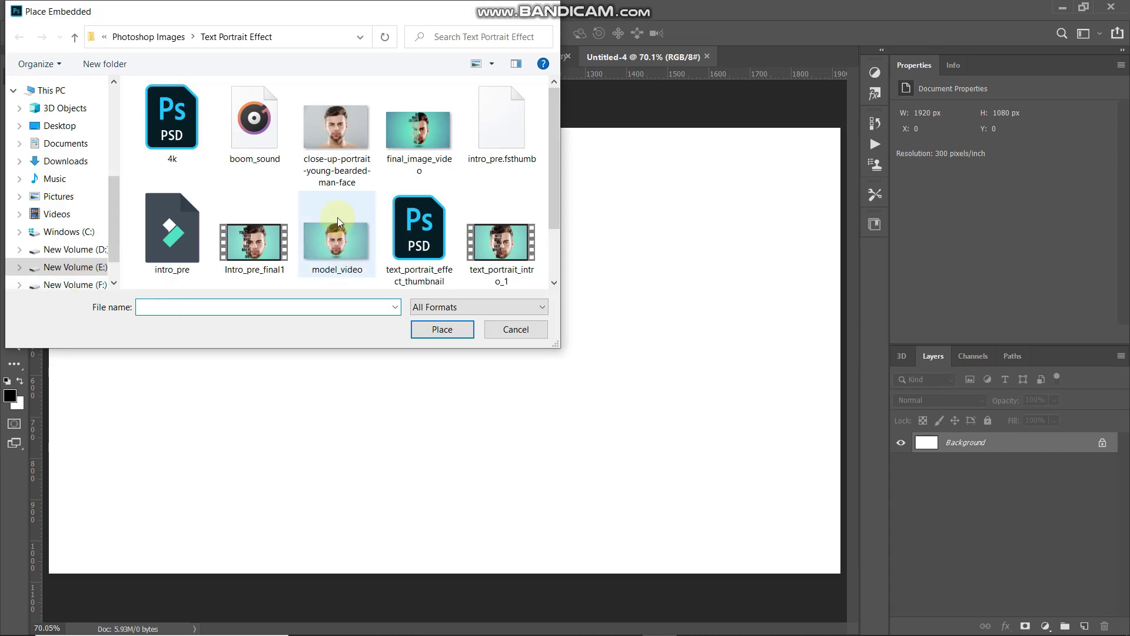
pyautogui.click(344, 136)
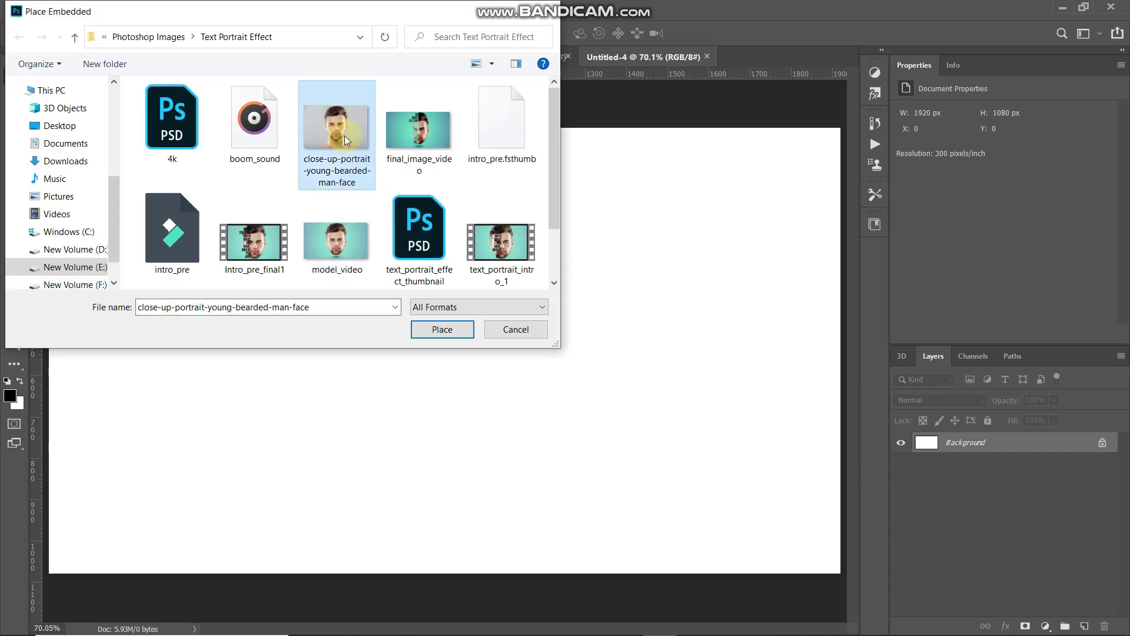
pyautogui.click(420, 330)
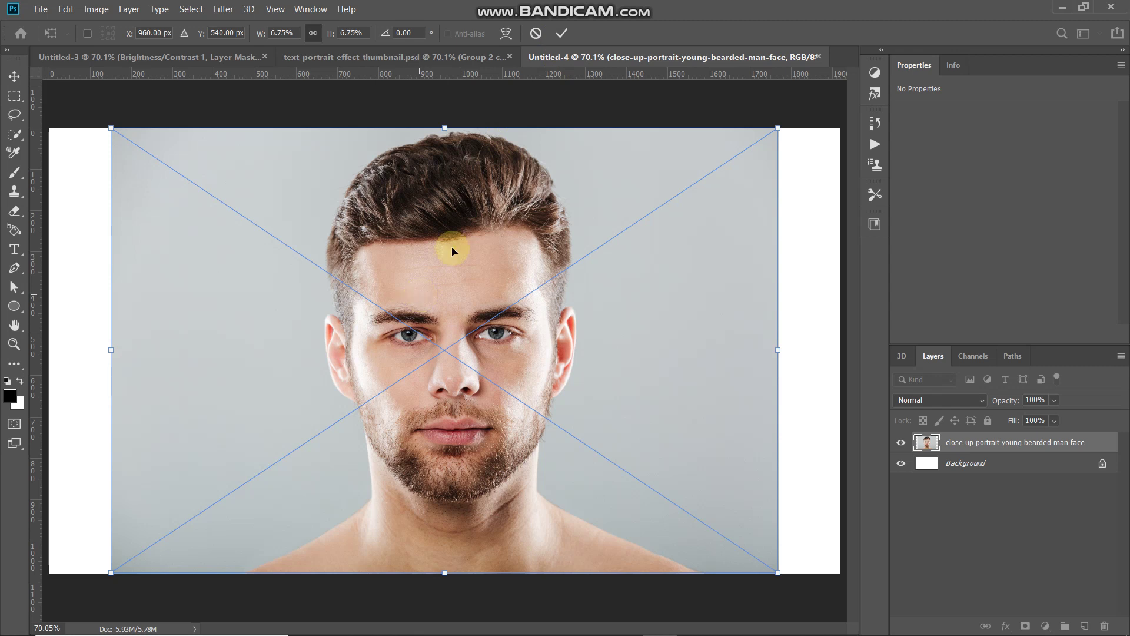
pyautogui.click(559, 34)
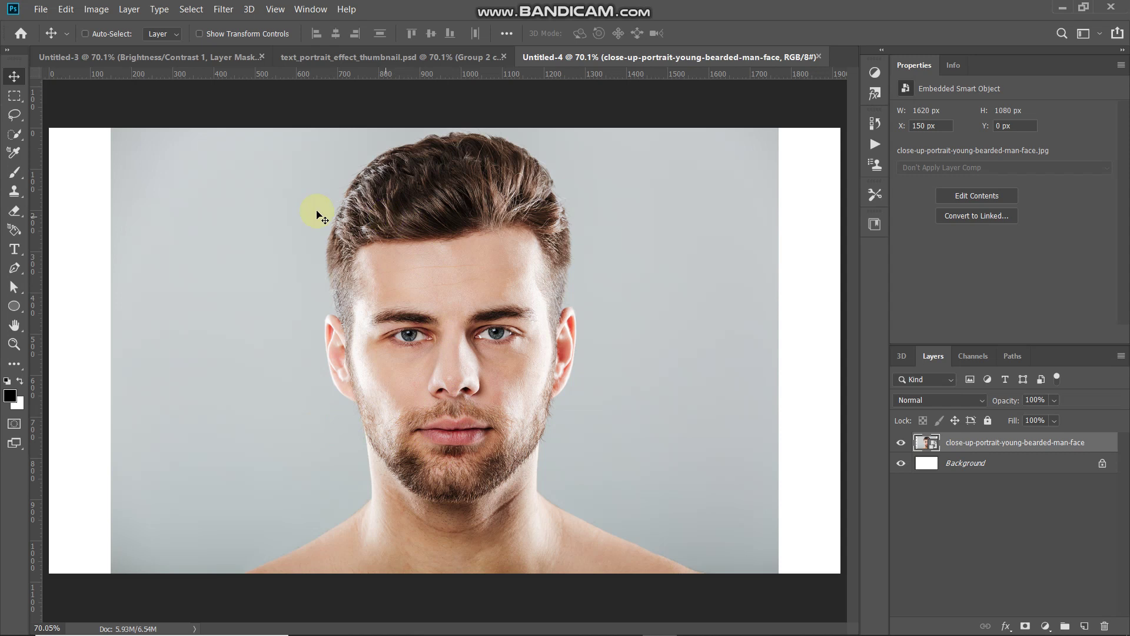
# - With an enlarged Quick Selection brush, paint over the man's hair, face and beard
pyautogui.click(14, 135)
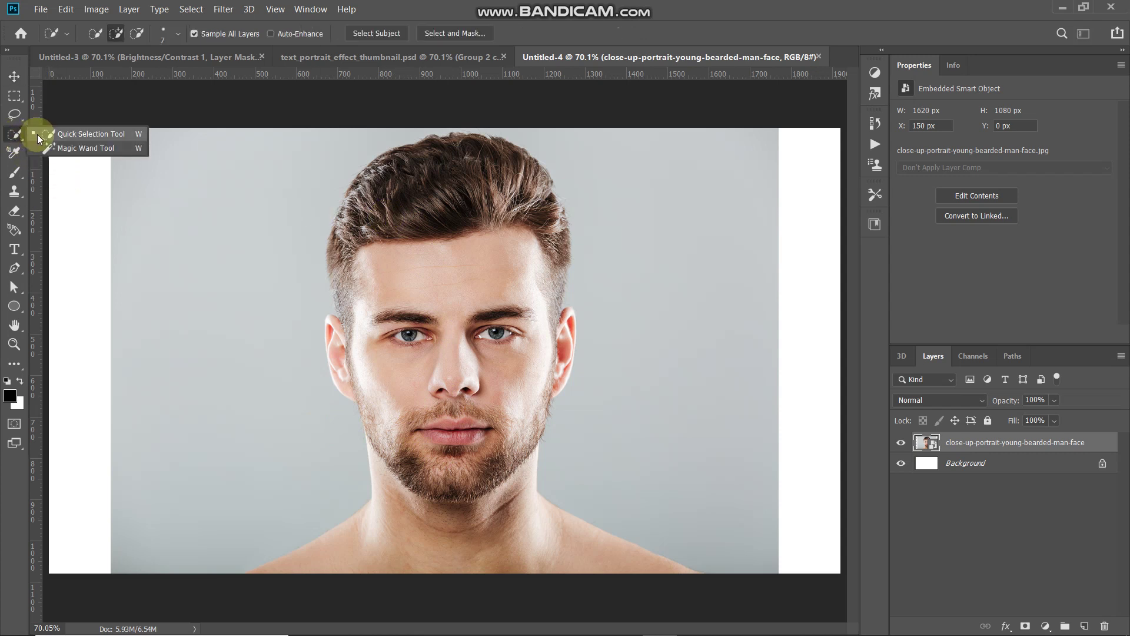
pyautogui.click(37, 135)
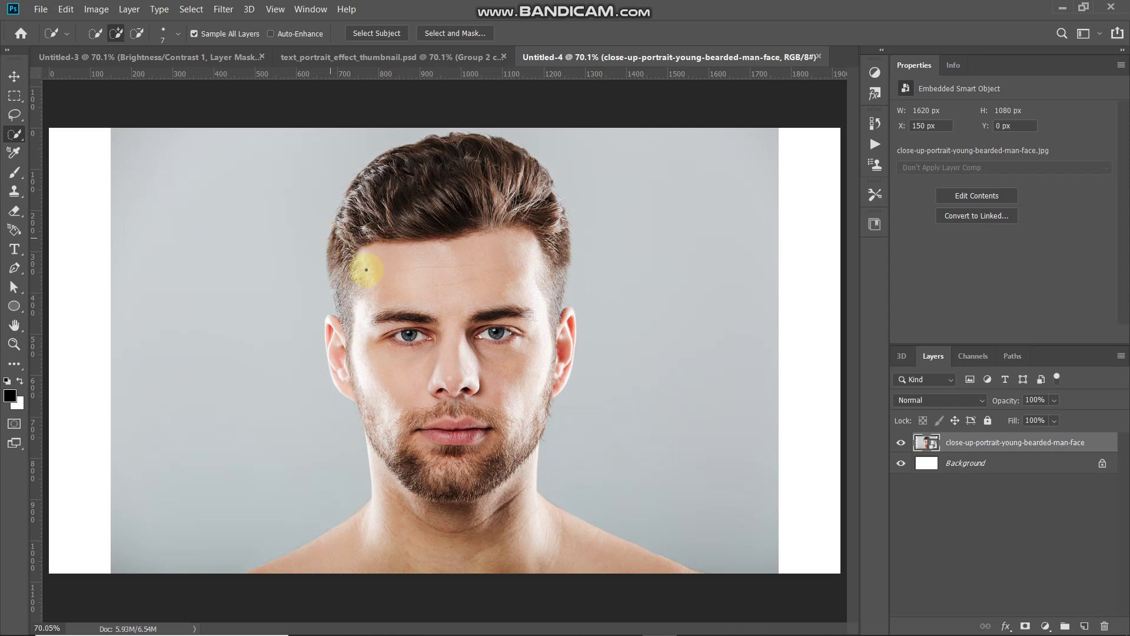
pyautogui.press(']')
pyautogui.press(']')
pyautogui.press(']')
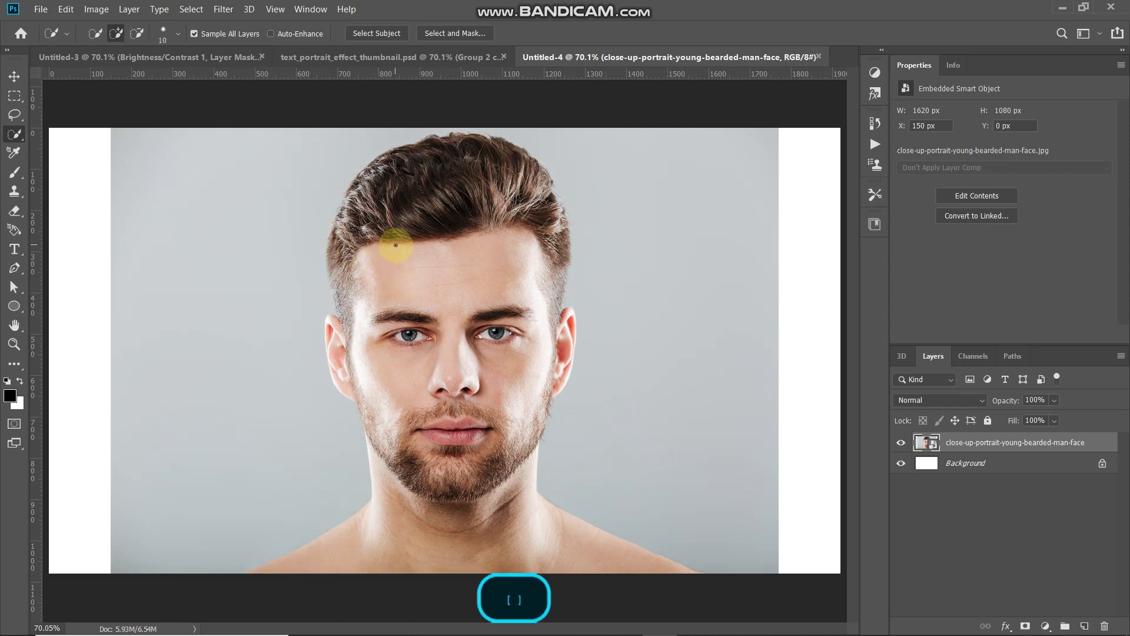
pyautogui.press(']')
pyautogui.press(']')
pyautogui.press(']')
pyautogui.press(']')
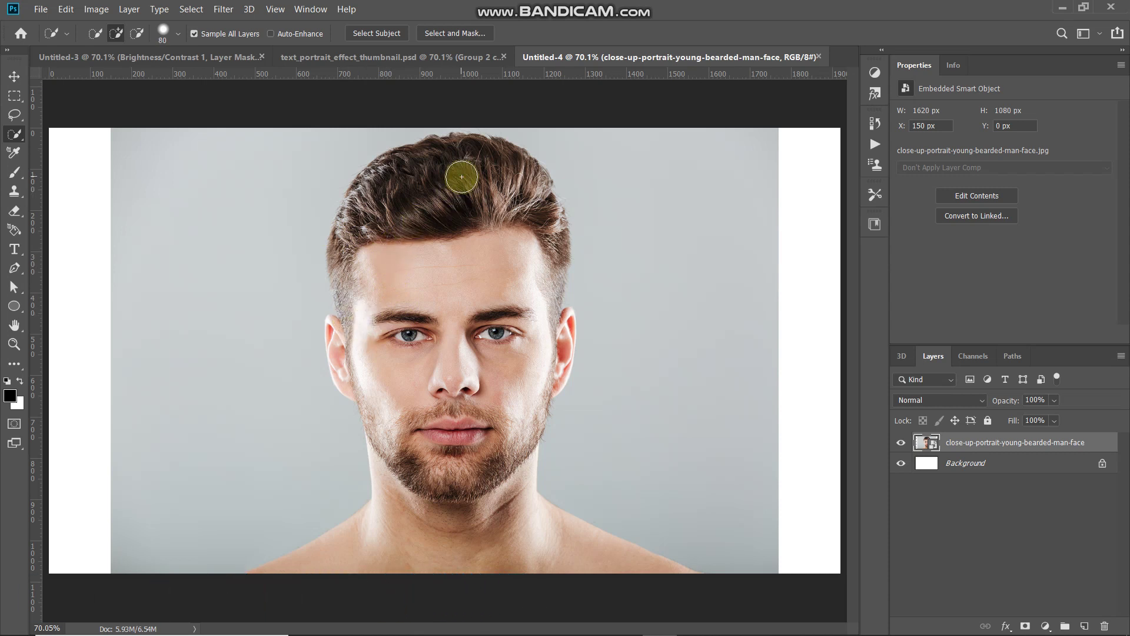
pyautogui.moveTo(462, 177)
pyautogui.mouseDown()
pyautogui.moveTo(387, 282)
pyautogui.moveTo(432, 454)
pyautogui.moveTo(490, 441)
pyautogui.moveTo(551, 372)
pyautogui.moveTo(519, 197)
pyautogui.moveTo(546, 229)
pyautogui.moveTo(360, 243)
pyautogui.moveTo(336, 336)
pyautogui.mouseUp()
# - Subtract the grey backdrop and neck around the ears and hair with a smaller brush
pyautogui.press('[')
pyautogui.press('[')
pyautogui.press('[')
pyautogui.press('[')
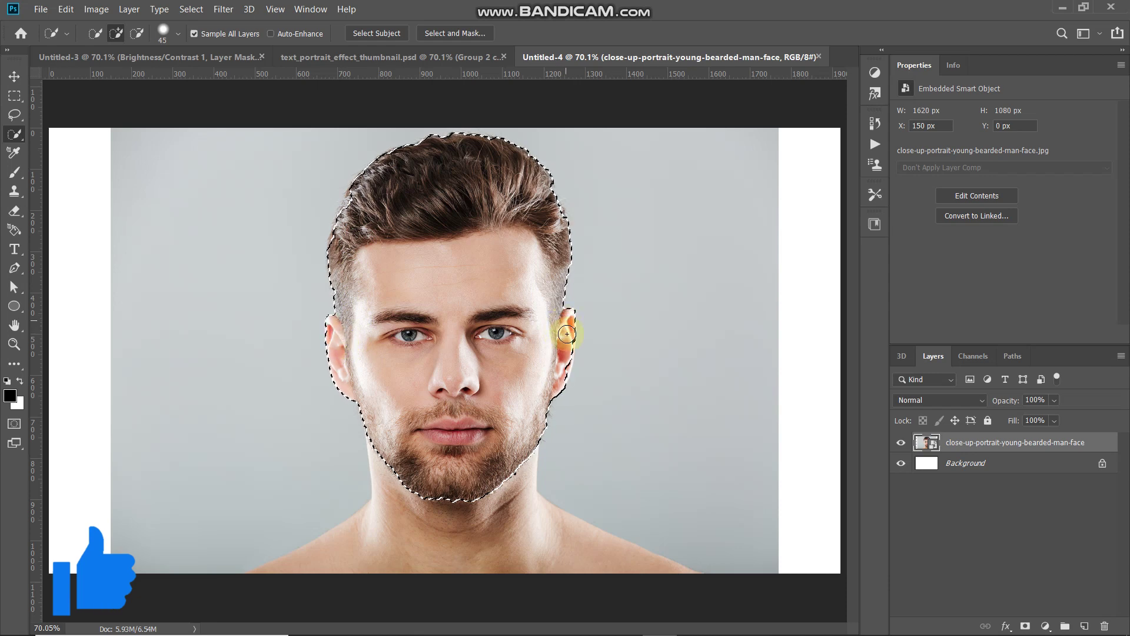
pyautogui.keyDown('alt'); pyautogui.click(584, 355); pyautogui.keyUp('alt')
pyautogui.scroll(3, 584, 355)
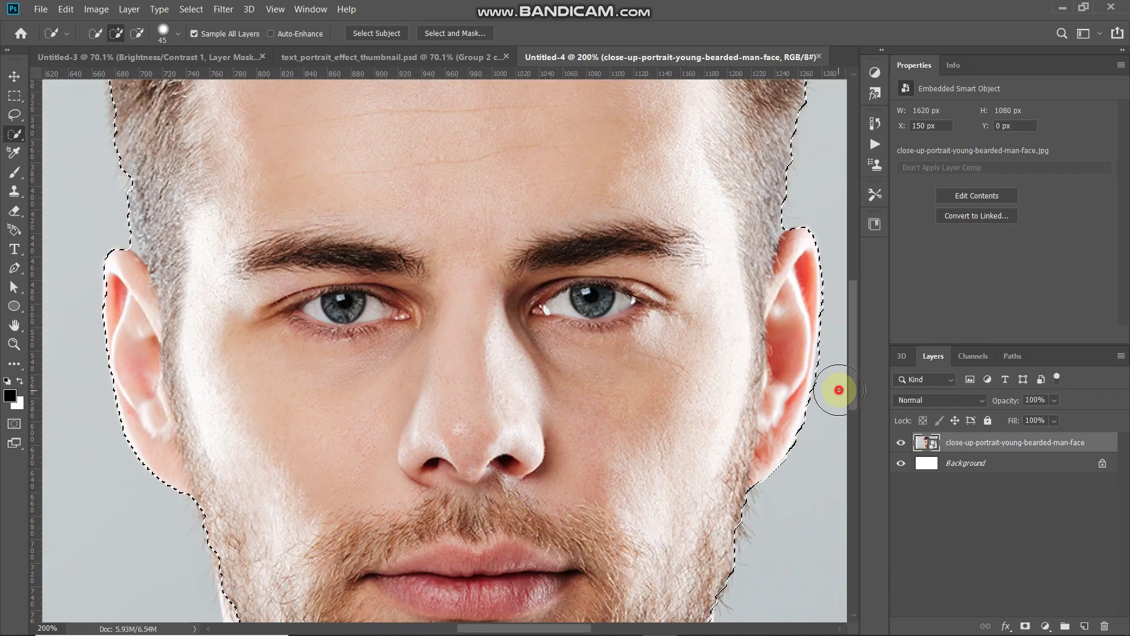
pyautogui.scroll(1, 467, 282)
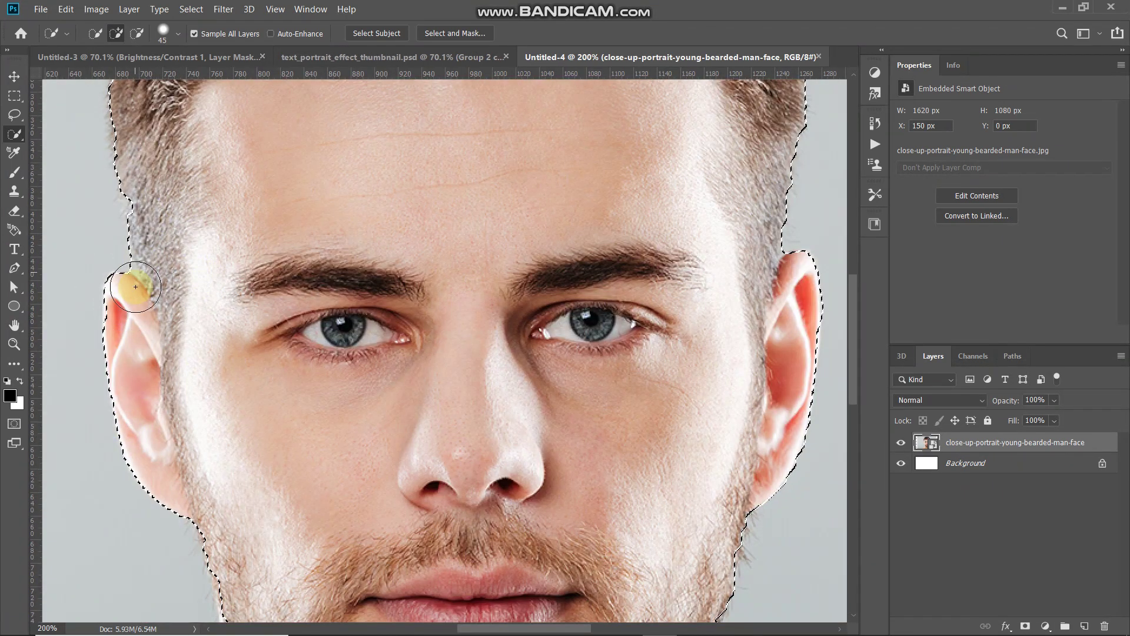
pyautogui.click(137, 36)
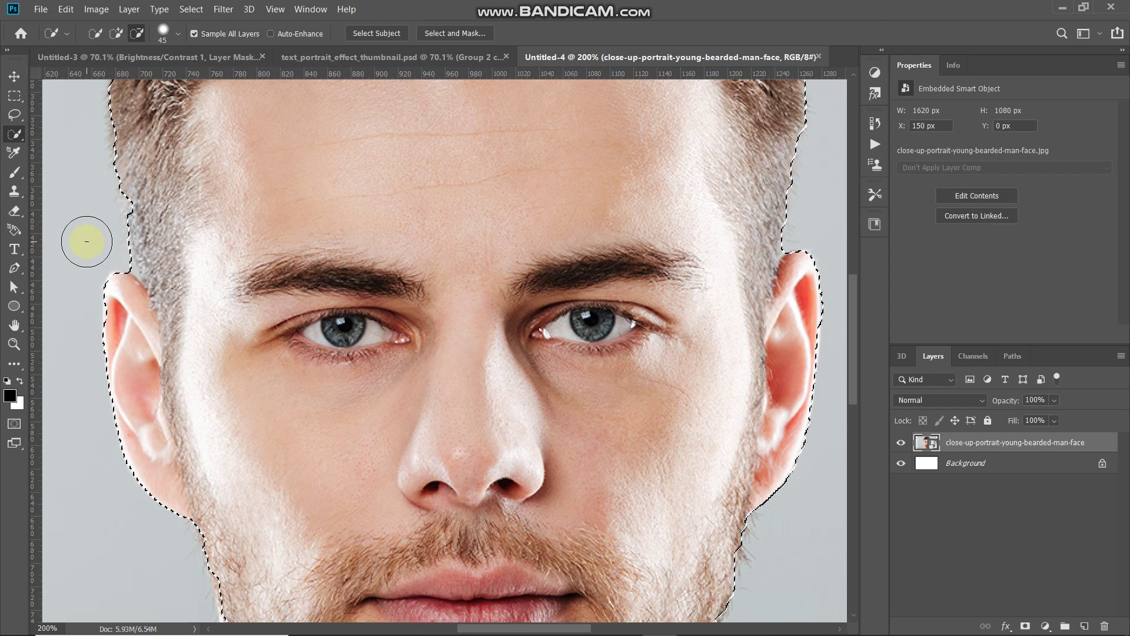
pyautogui.press('[')
pyautogui.press('[')
pyautogui.press('[')
pyautogui.press('[')
pyautogui.press('[')
pyautogui.press('[')
pyautogui.press('[')
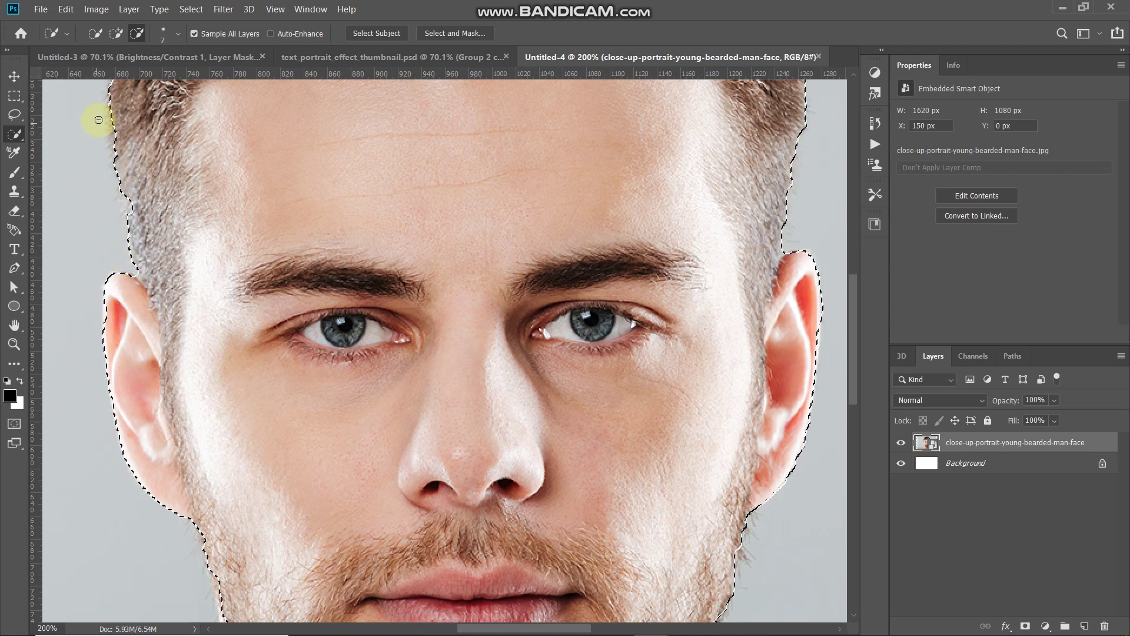
pyautogui.click(117, 40)
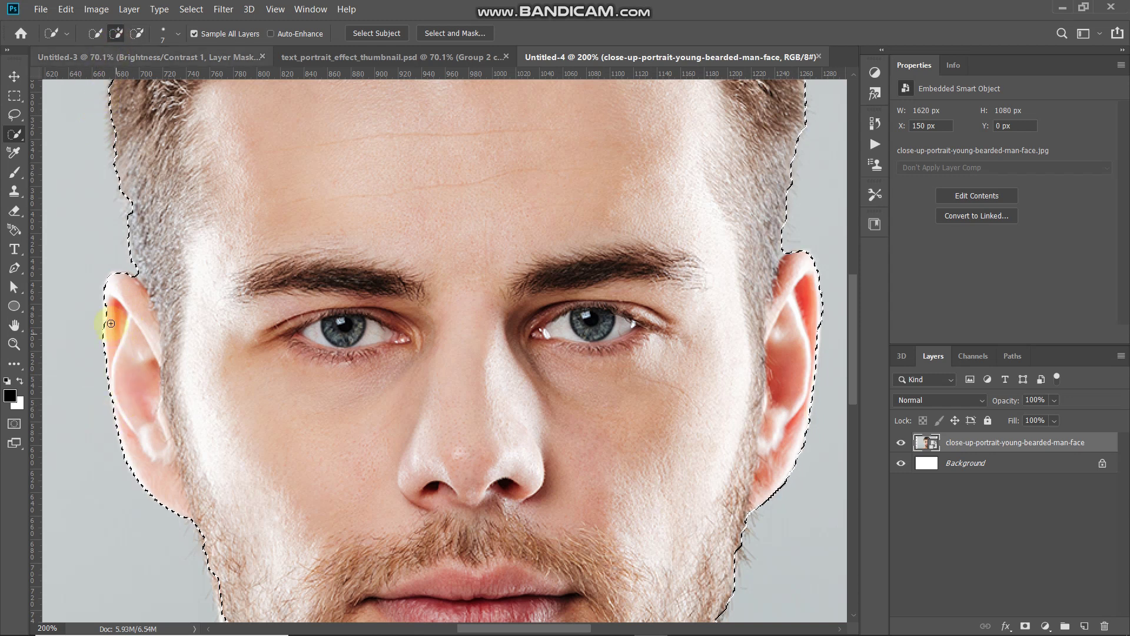
pyautogui.scroll(5, 112, 318)
pyautogui.hotkey('ctrl', '0')
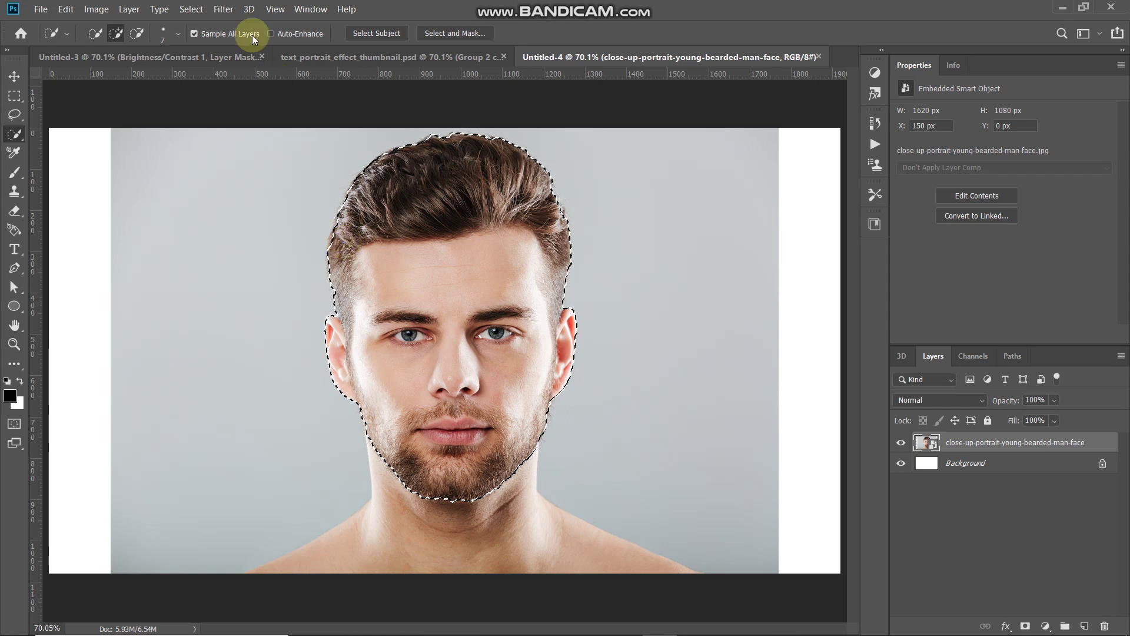
# - In Select and Mask, preview On White and refine the hair and ear edges with the Refine Edge Brush
pyautogui.click(442, 33)
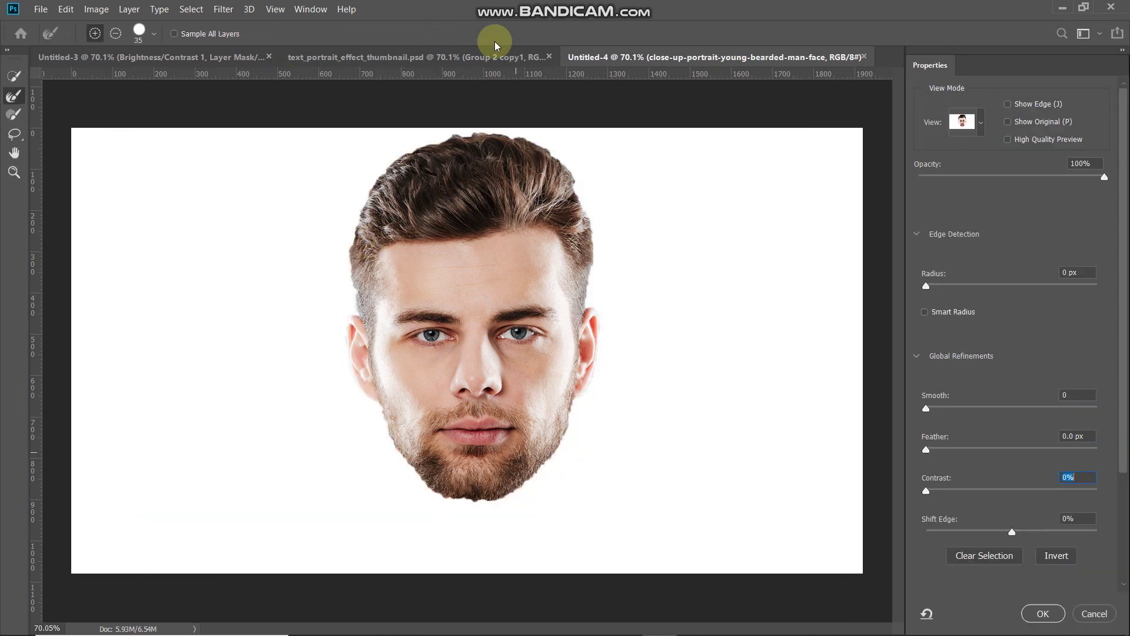
pyautogui.click(7, 100)
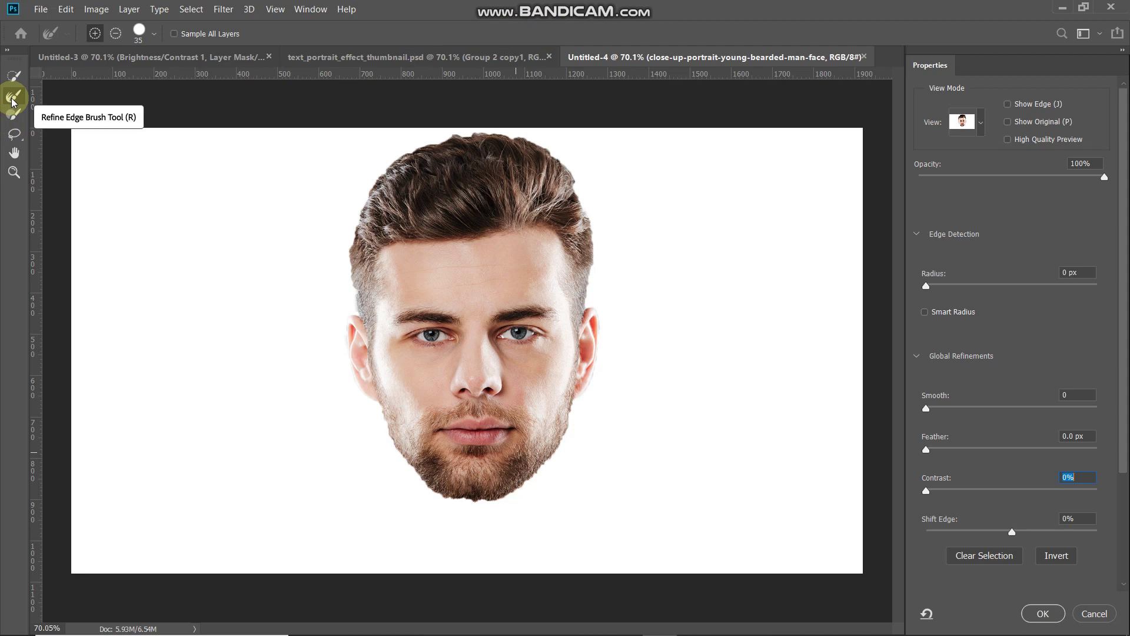
pyautogui.click(963, 121)
pyautogui.click(914, 275)
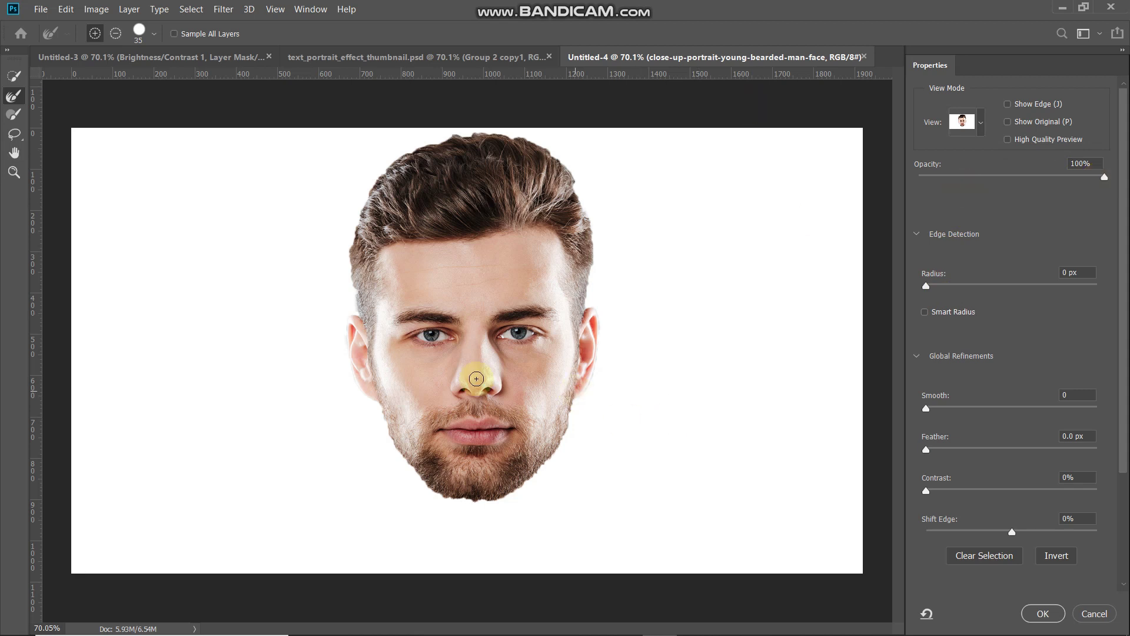
pyautogui.hotkey('ctrl', '+')
pyautogui.hotkey('ctrl', '+')
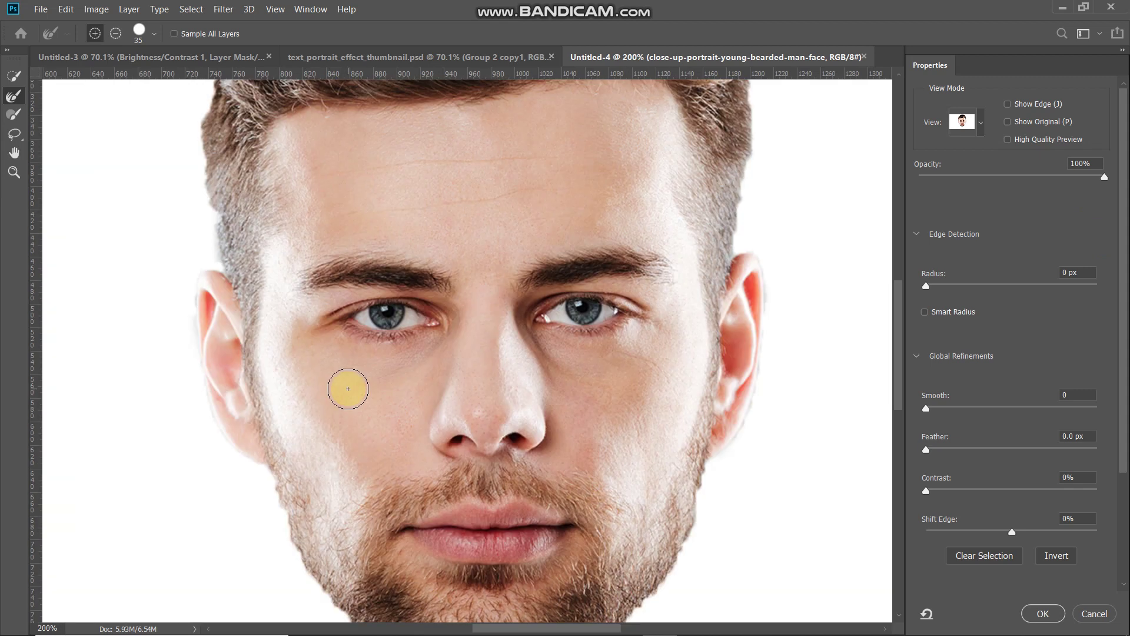
pyautogui.hotkey('ctrl', '-')
pyautogui.scroll(3, 550, 177)
pyautogui.scroll(-3, 640, 533)
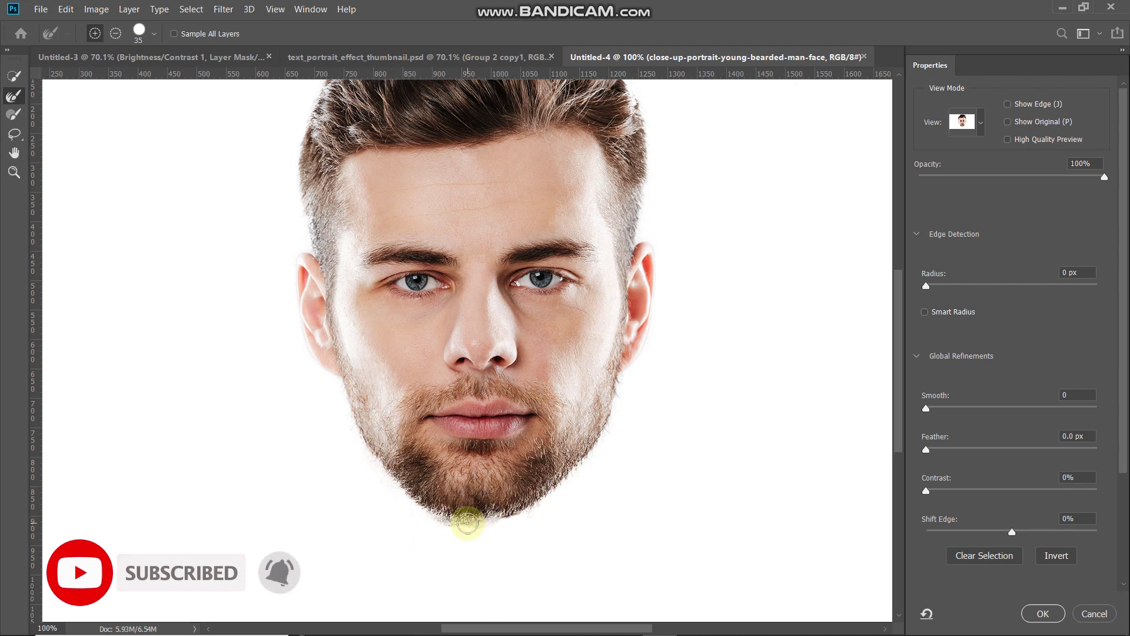
pyautogui.hotkey('ctrl', '0')
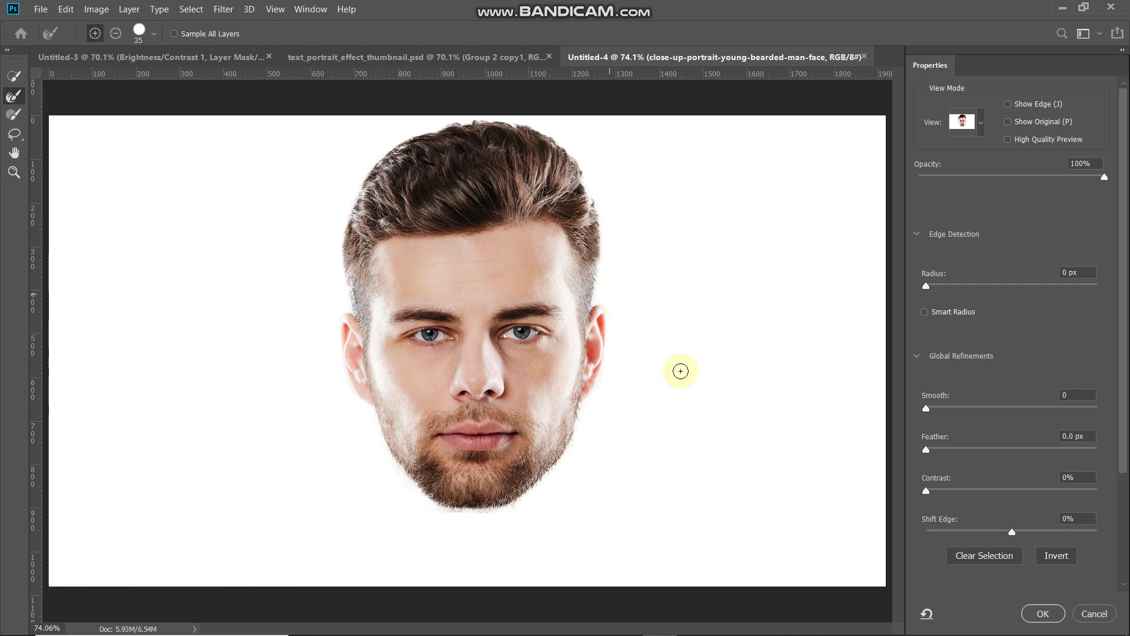
pyautogui.click(1042, 612)
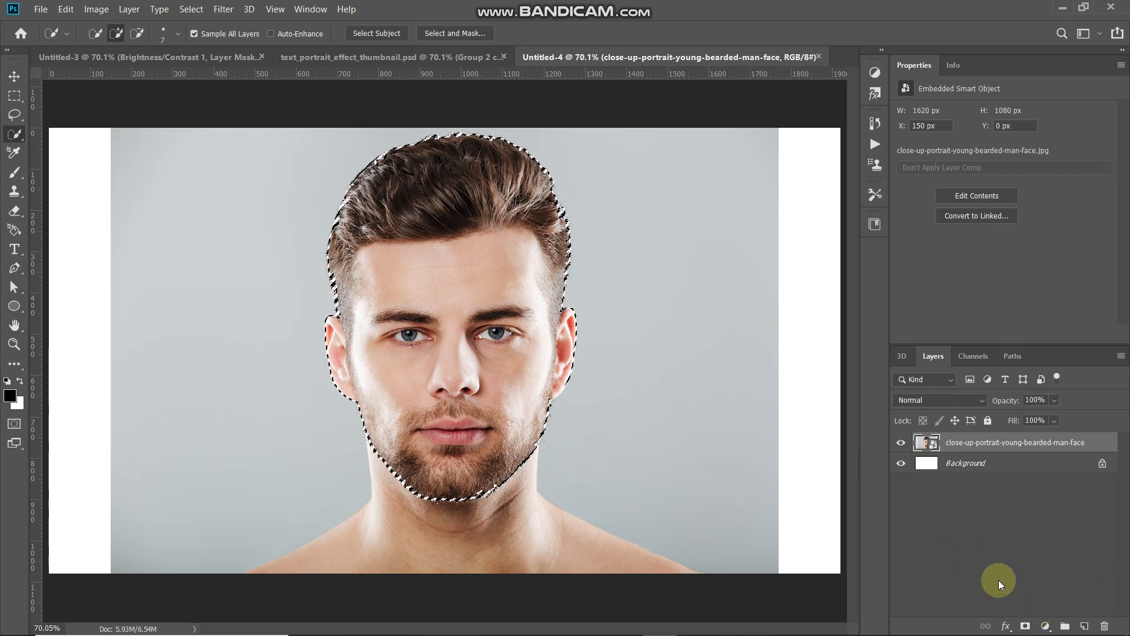
# - Mask out the backdrop, duplicate the masked layer and name the copy Face
pyautogui.click(1025, 625)
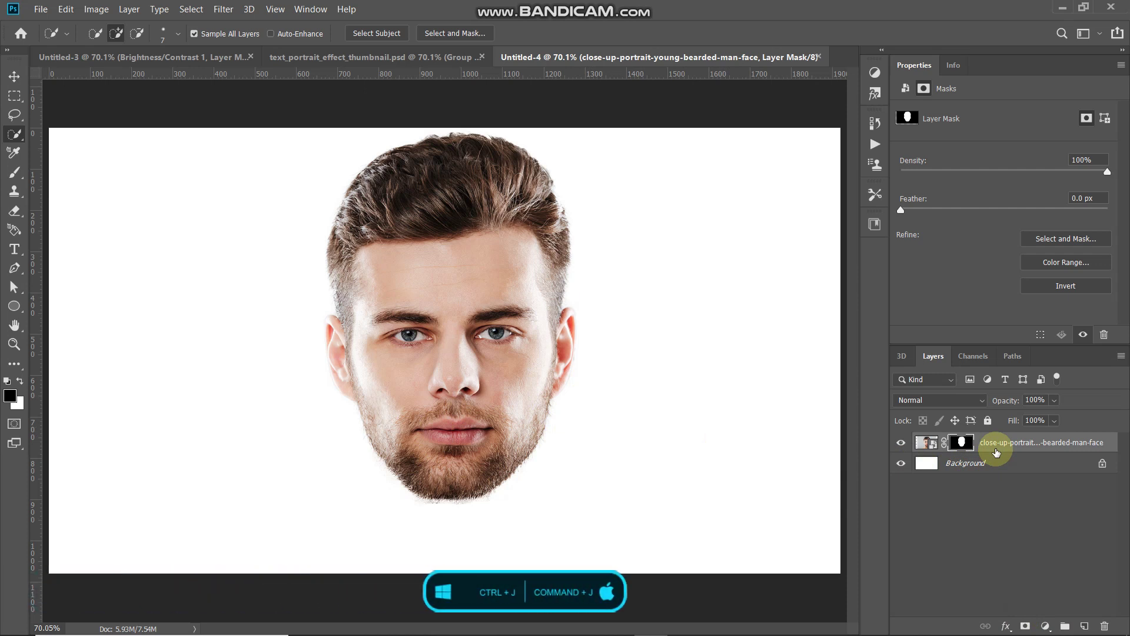
pyautogui.hotkey('ctrl', 'j')
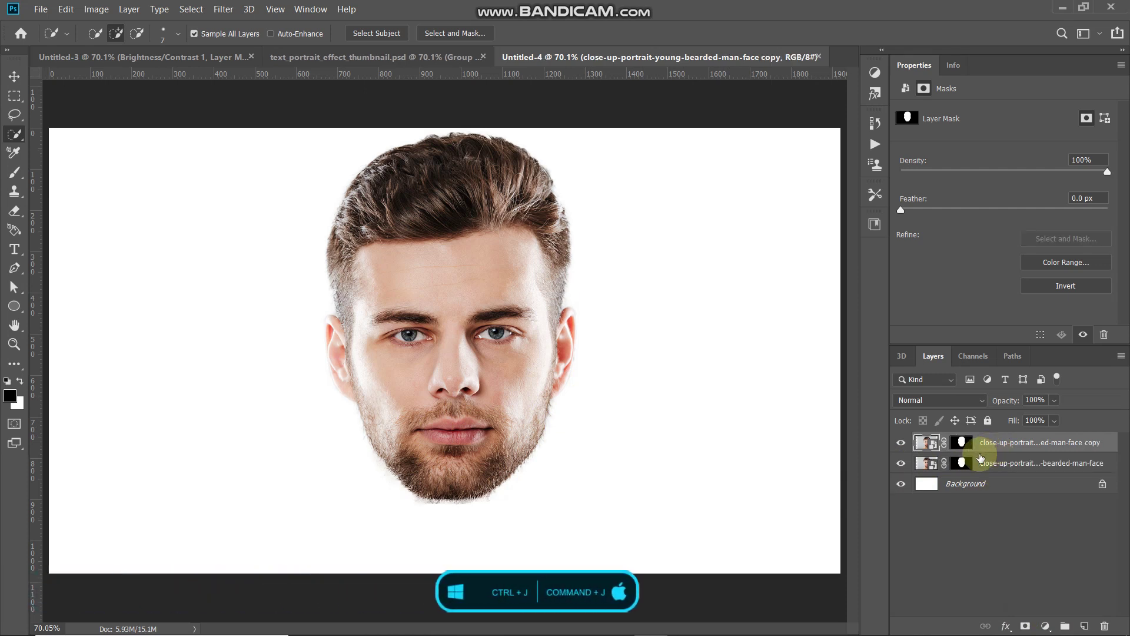
pyautogui.doubleClick(1009, 443)
pyautogui.write('Face')
# - Rename the original layer Backup, hide it, and select the Face layer
pyautogui.doubleClick(994, 463)
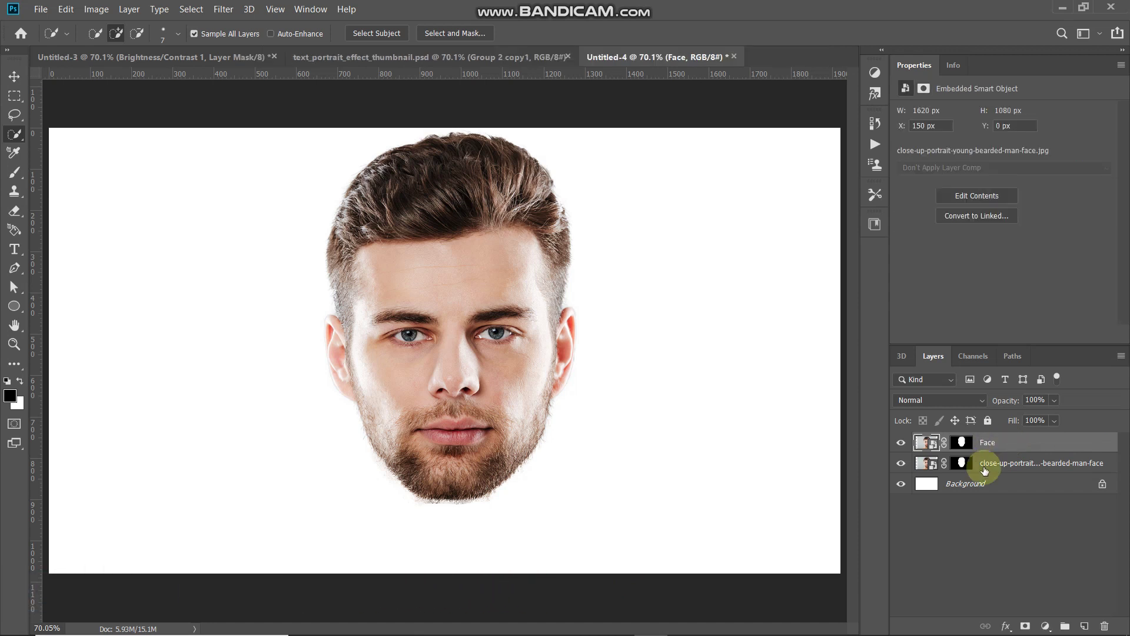
pyautogui.write('Backup')
pyautogui.press('Return')
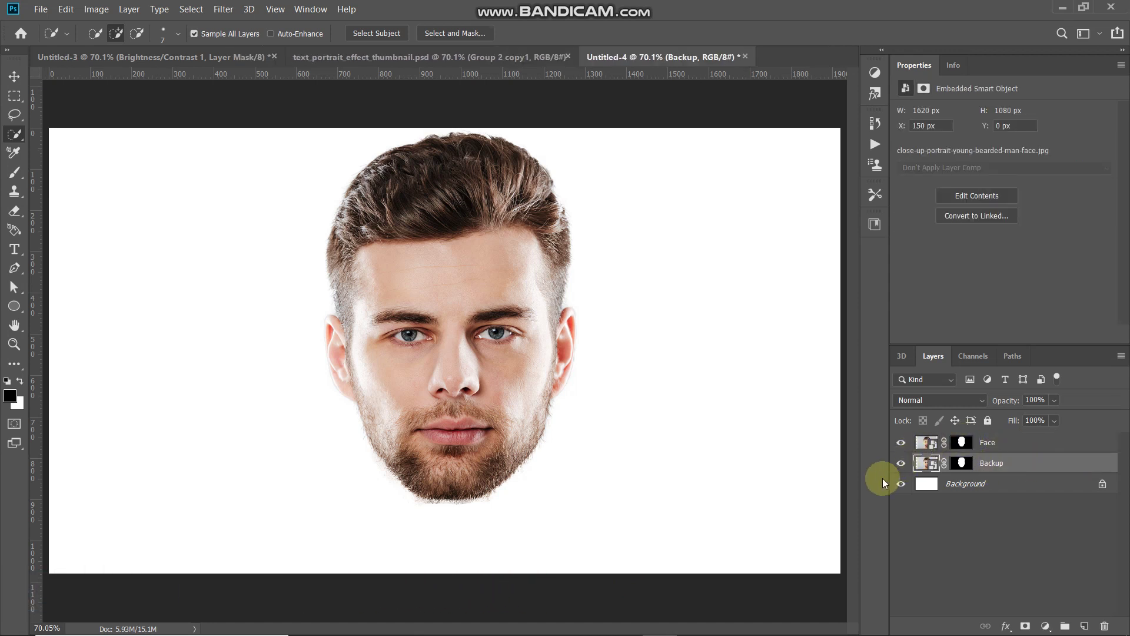
pyautogui.click(899, 463)
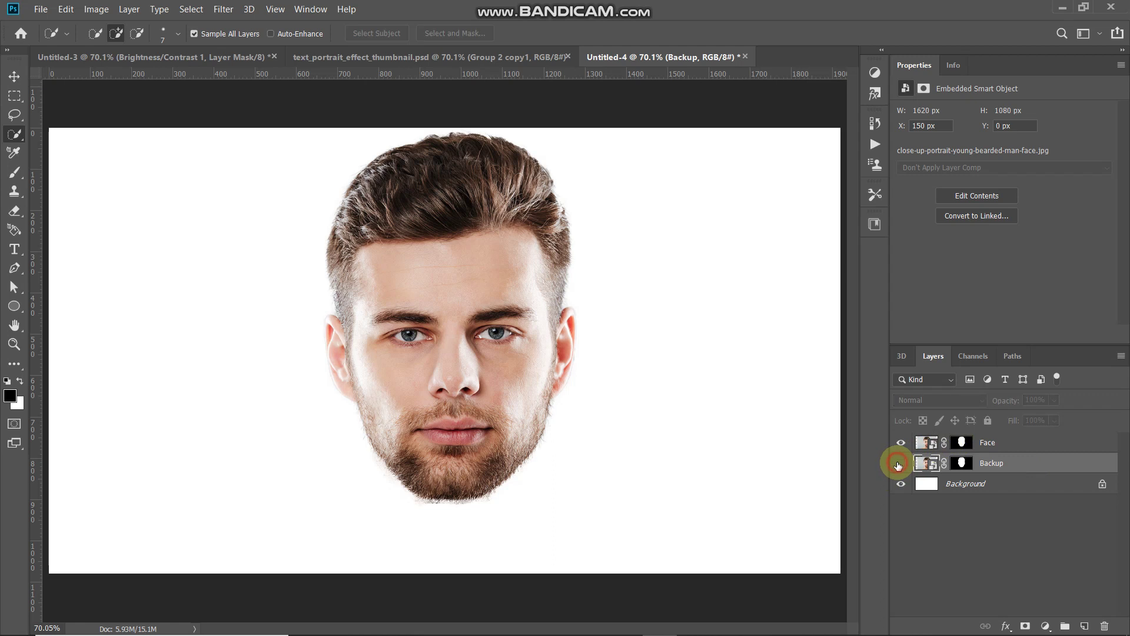
pyautogui.click(1023, 443)
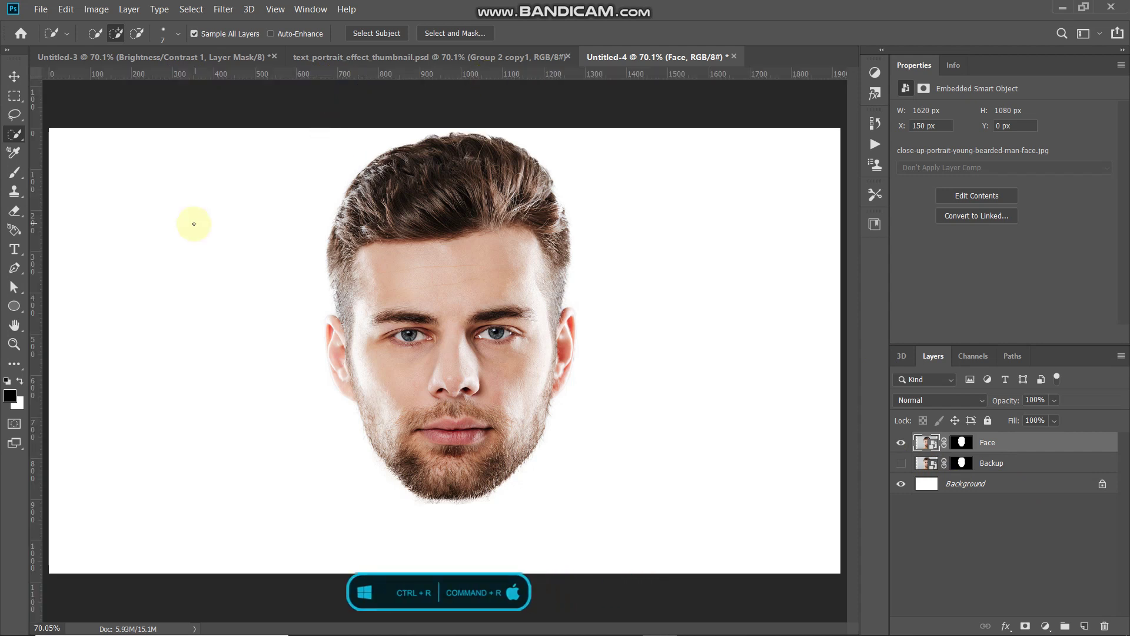
# - Place a vertical guide down the face's centre and marquee the left half
pyautogui.moveTo(36, 301); pyautogui.dragTo(454, 294)
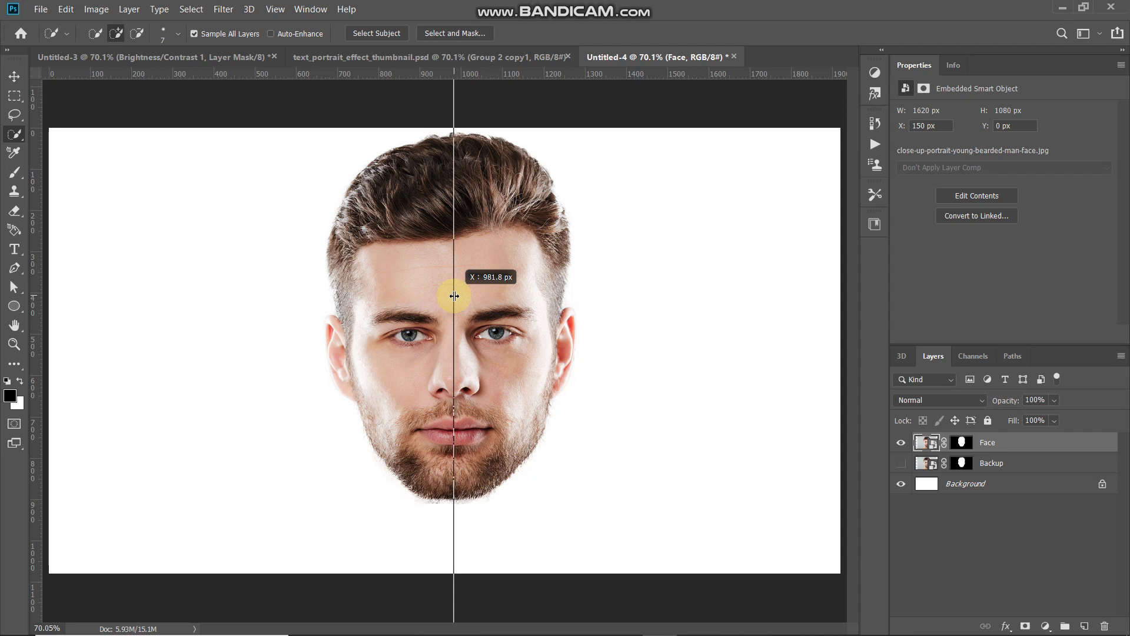
pyautogui.moveTo(454, 296); pyautogui.dragTo(453, 296)
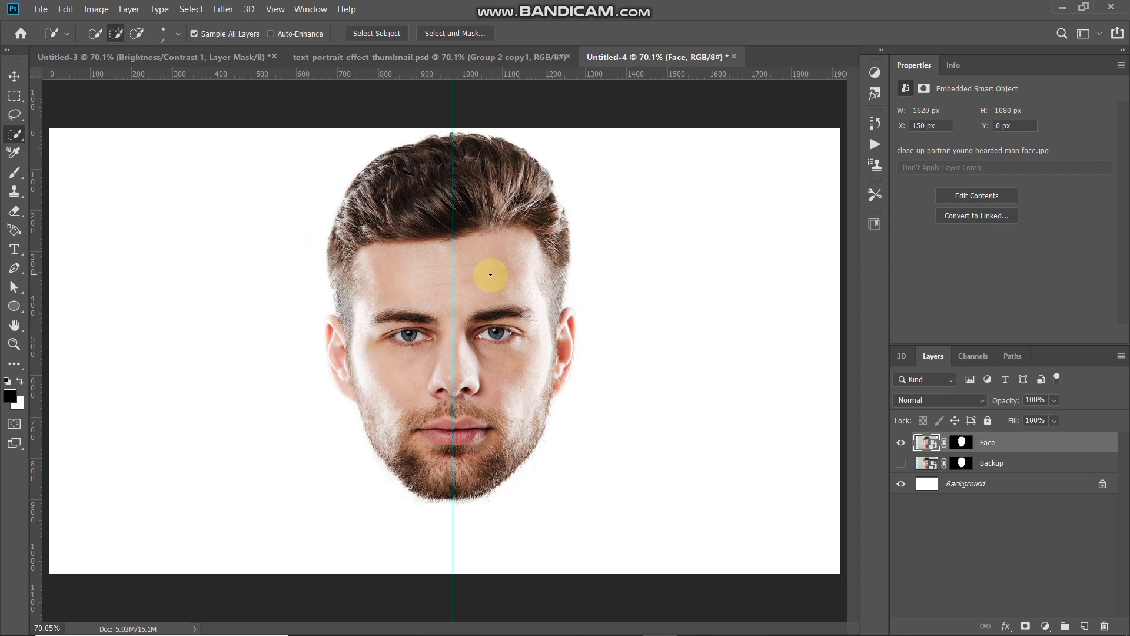
pyautogui.click(2, 75)
pyautogui.moveTo(9, 94); pyautogui.dragTo(45, 99)
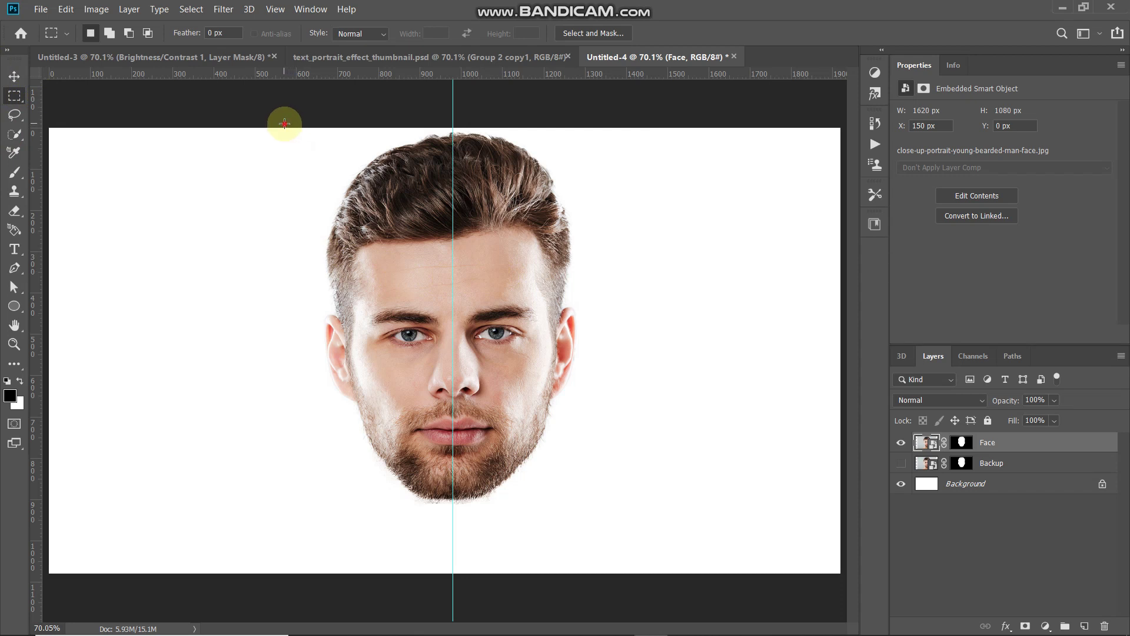
pyautogui.moveTo(285, 123); pyautogui.dragTo(453, 522)
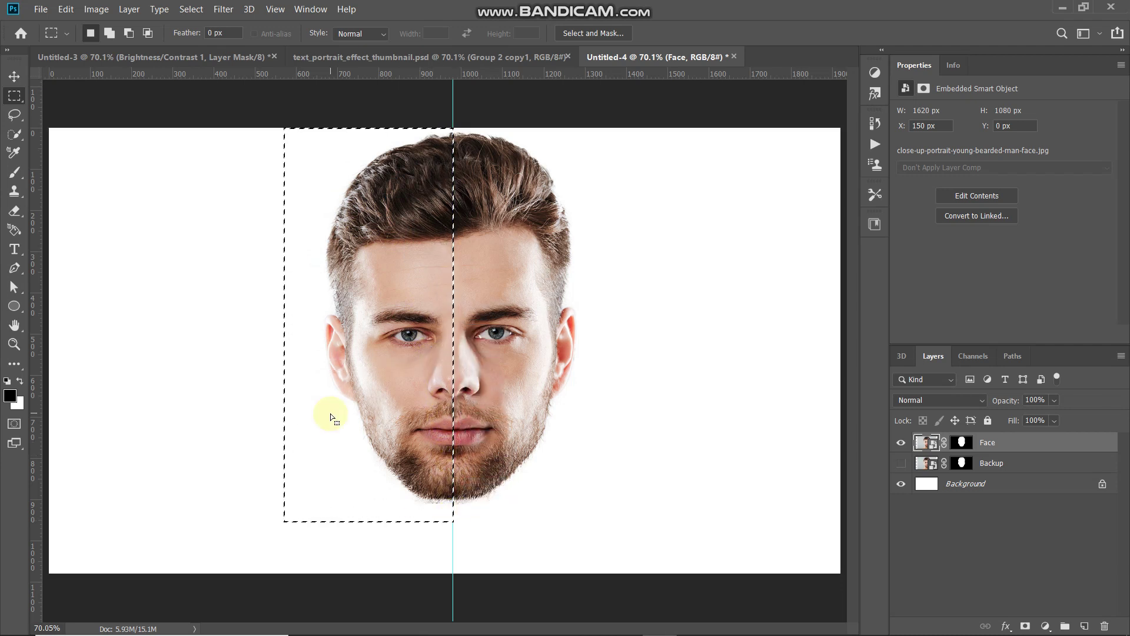
# - Fill the Face mask's selection with black, then deselect and hide the guide
pyautogui.click(962, 444)
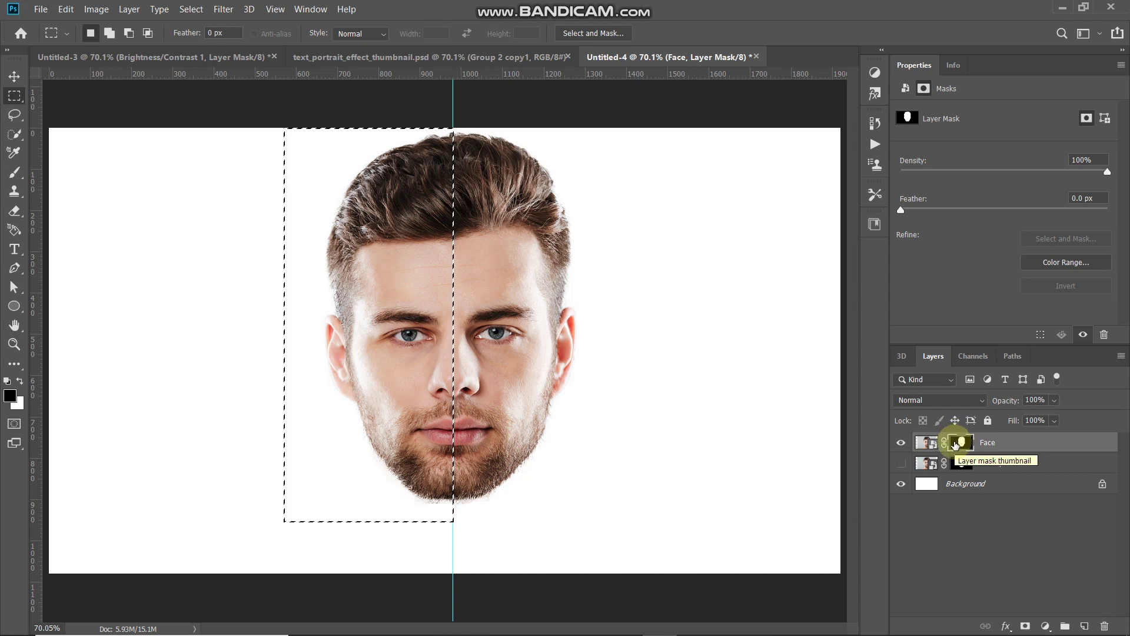
pyautogui.rightClick(367, 370)
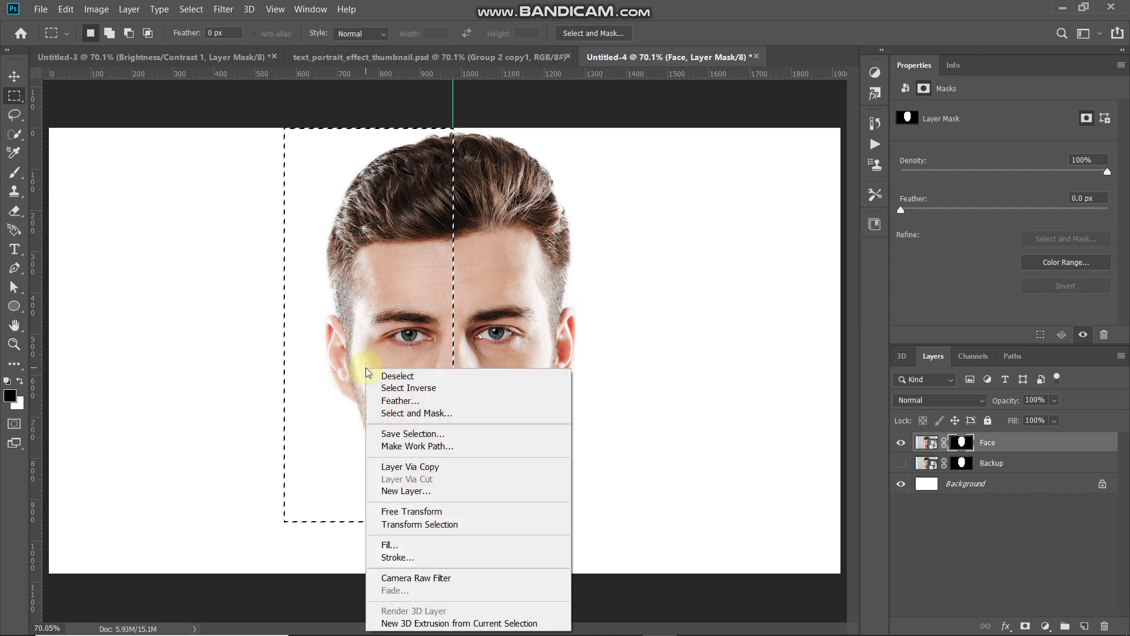
pyautogui.click(377, 546)
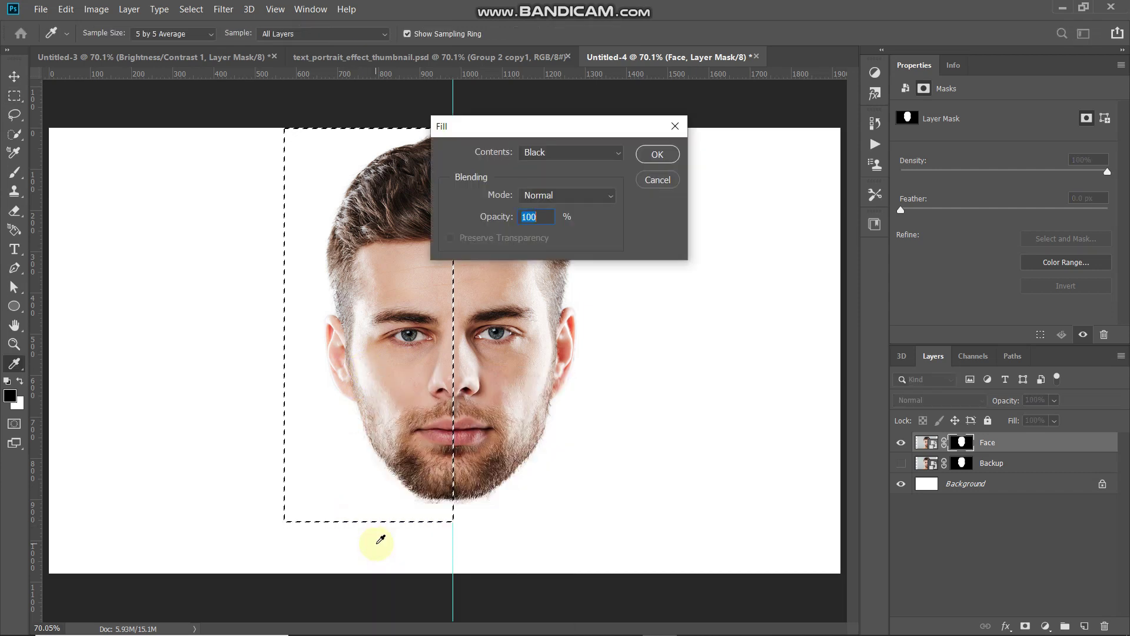
pyautogui.click(537, 152)
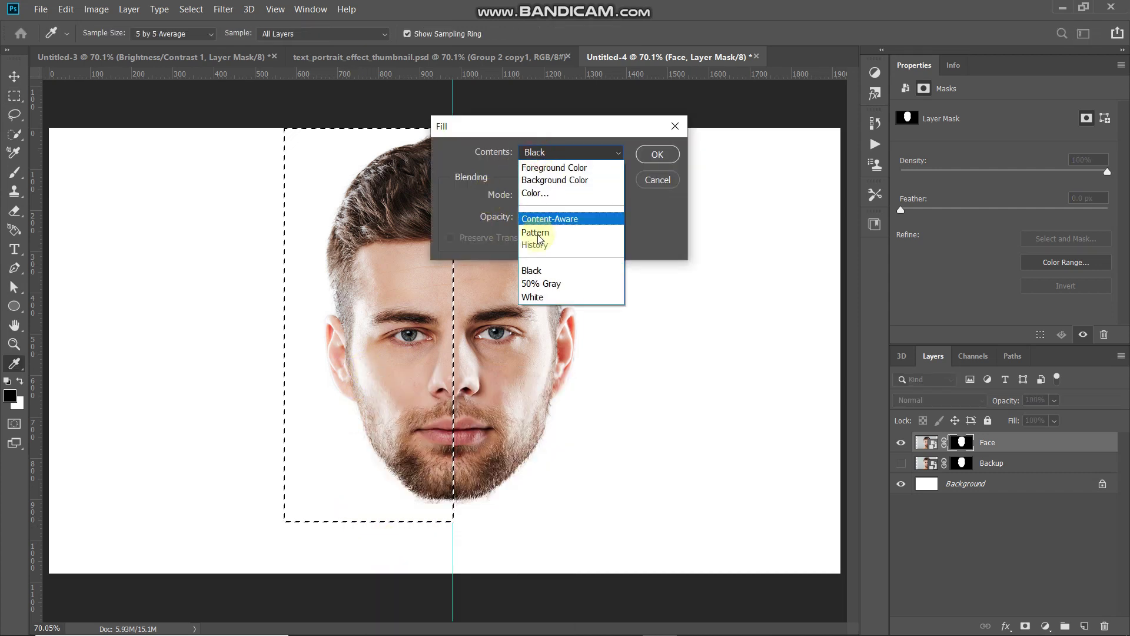
pyautogui.click(536, 268)
pyautogui.click(657, 154)
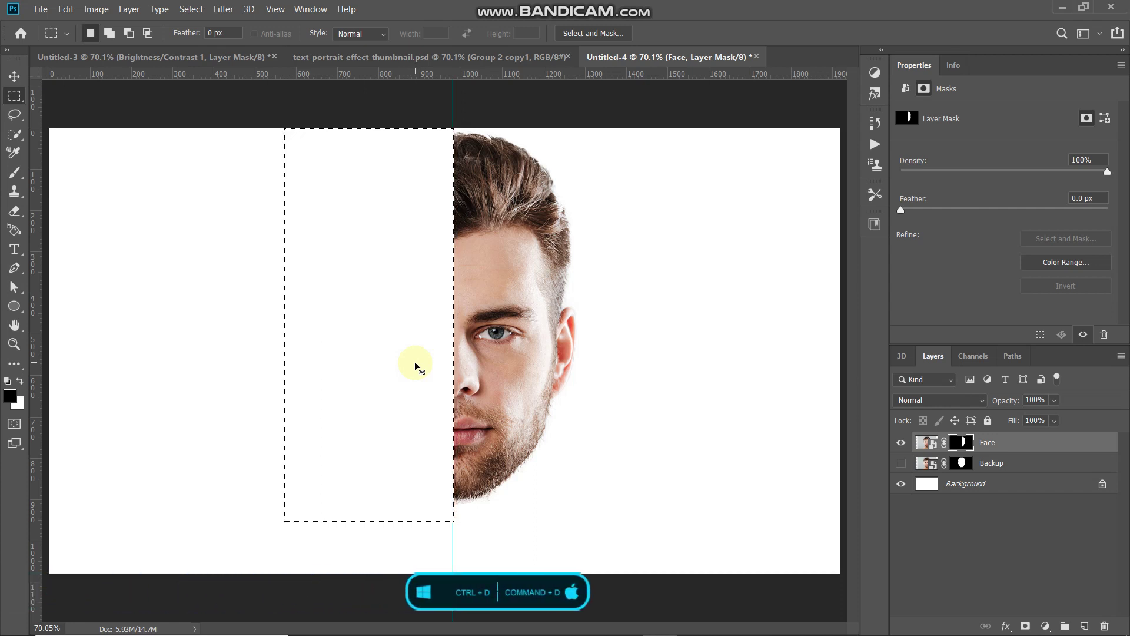
pyautogui.hotkey('ctrl', 'd')
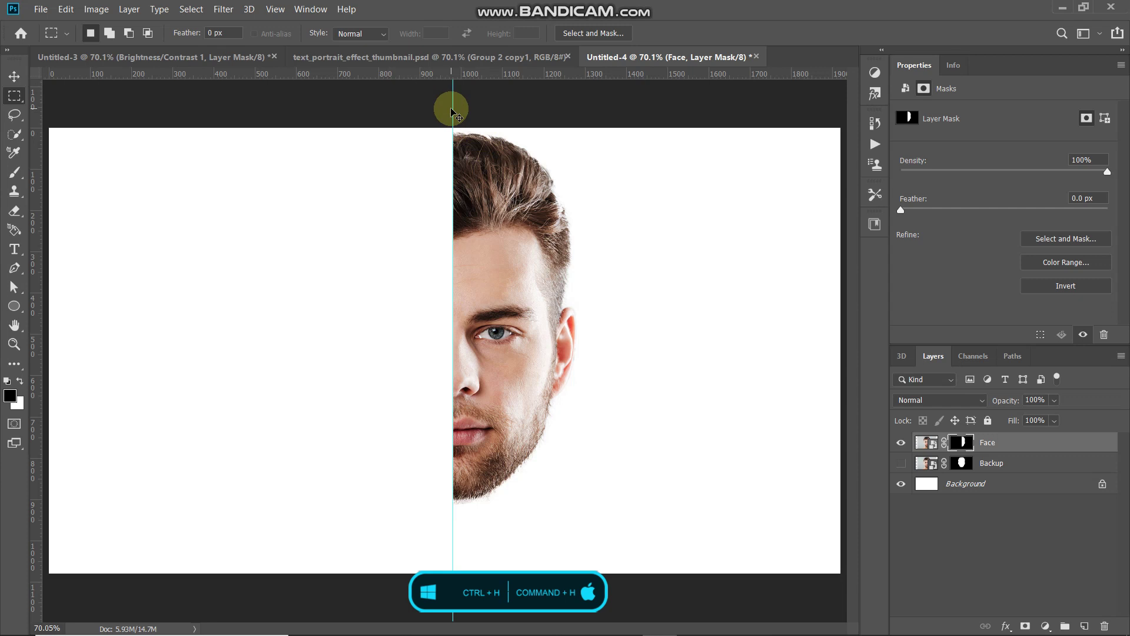
pyautogui.hotkey('ctrl', 'h')
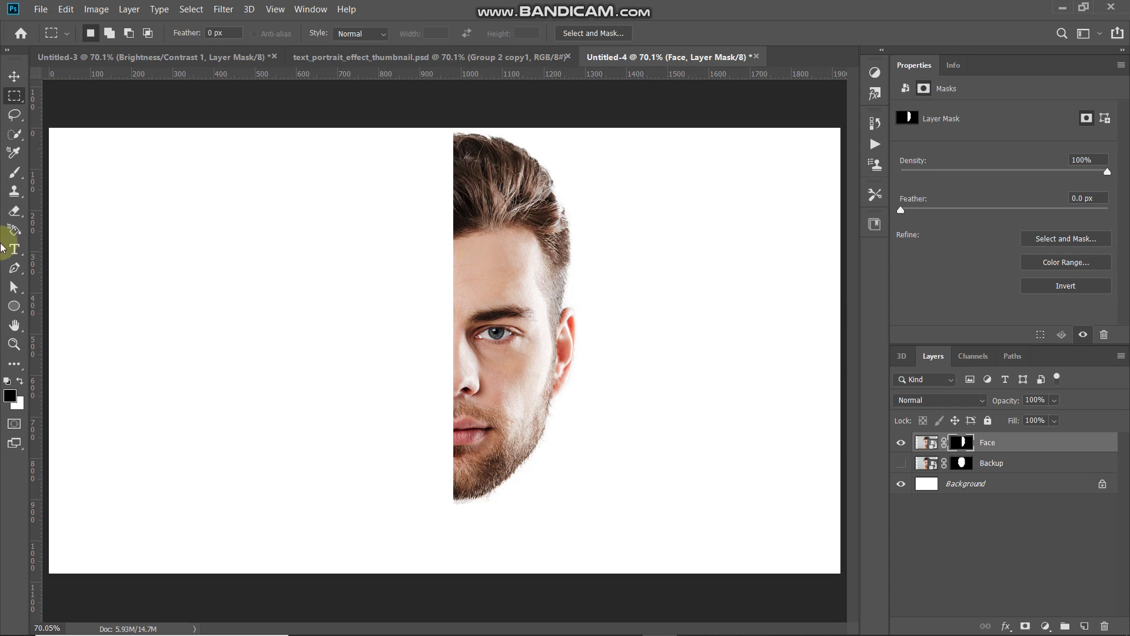
# - Set the Horizontal Type Tool to Bebas Neue, 27 pt, right-aligned
pyautogui.click(9, 251)
pyautogui.click(47, 249)
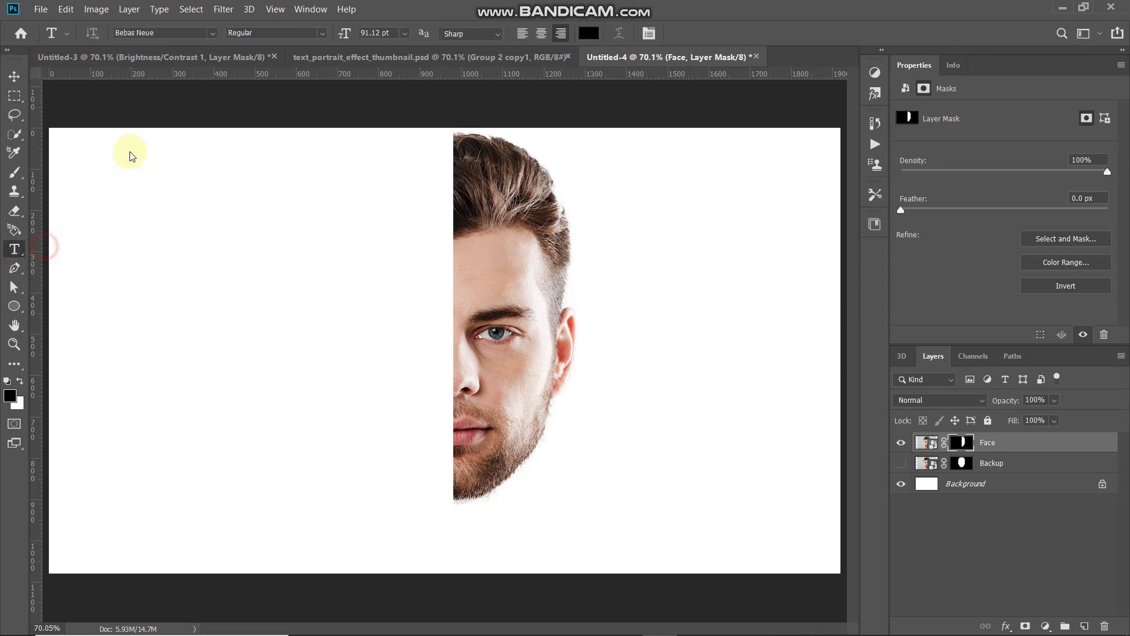
pyautogui.click(214, 34)
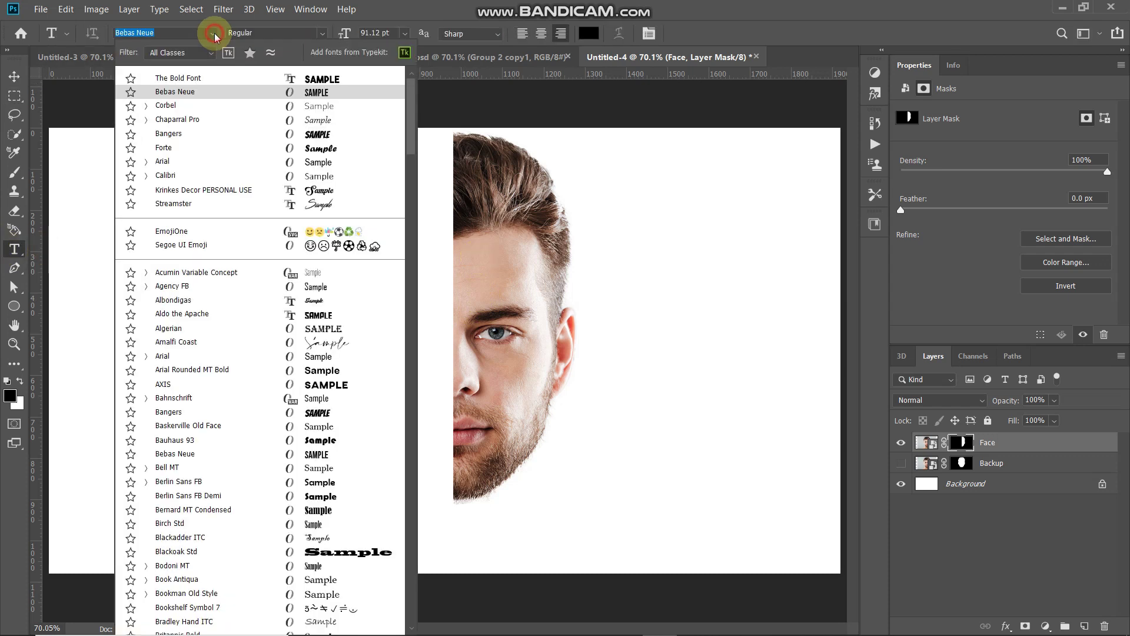
pyautogui.click(180, 94)
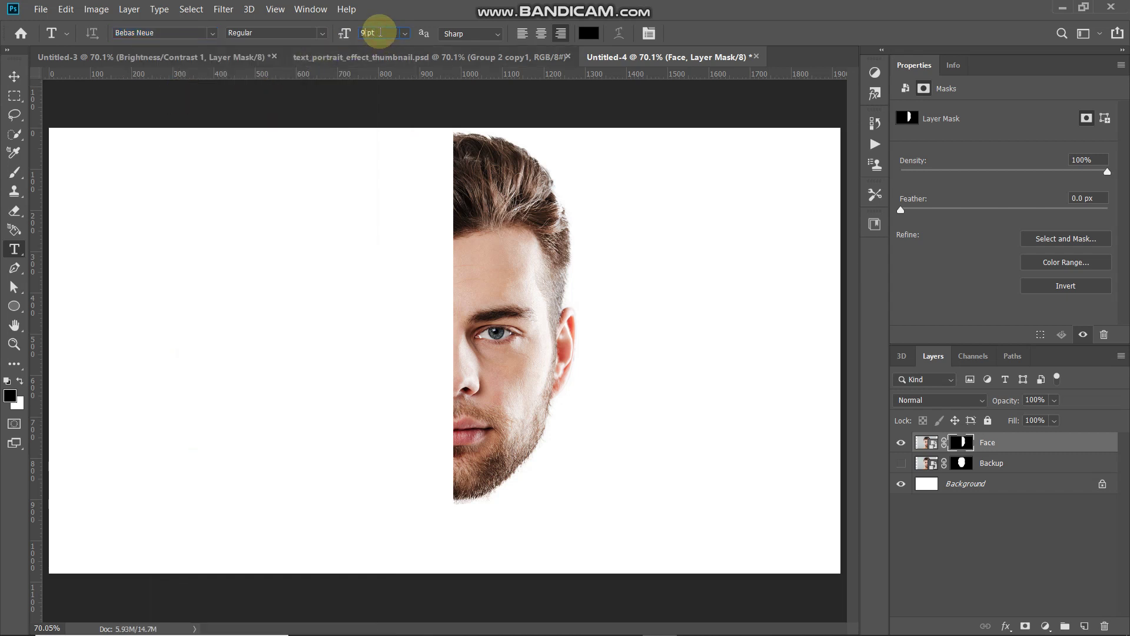
pyautogui.write('27')
pyautogui.press('Return')
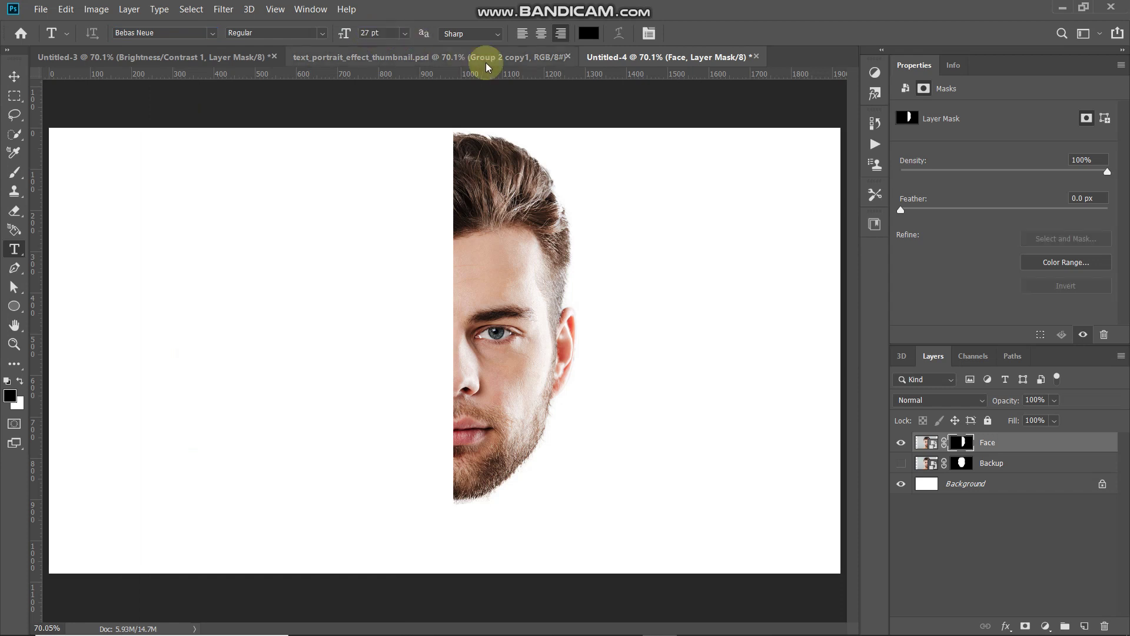
pyautogui.click(562, 34)
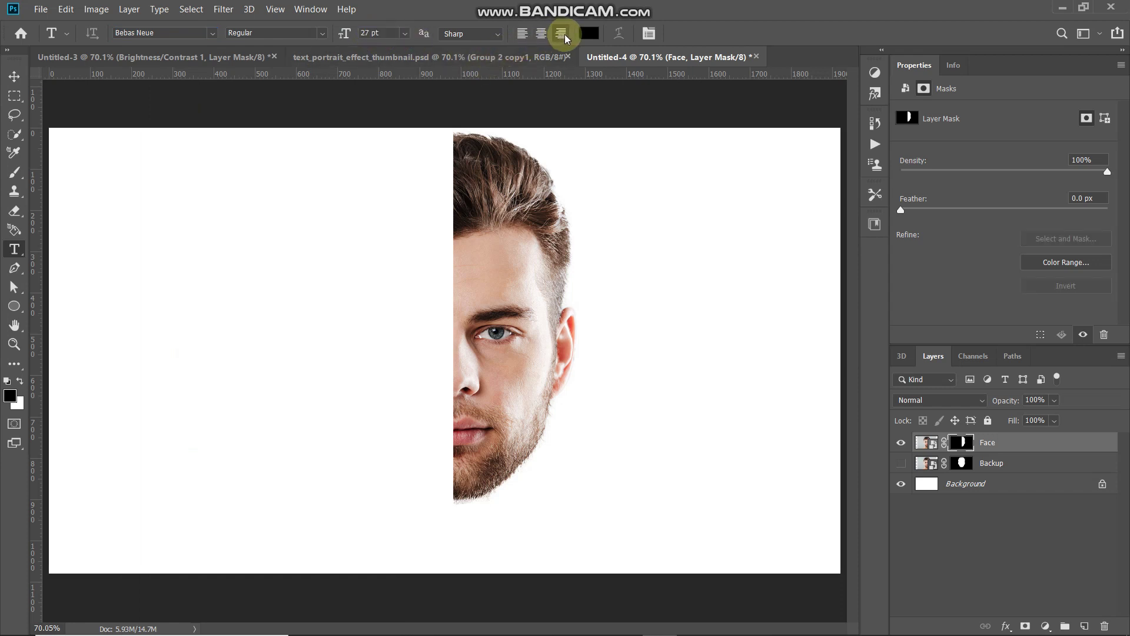
# - Check the 21 pt leading and make the foreground colour black
pyautogui.click(648, 37)
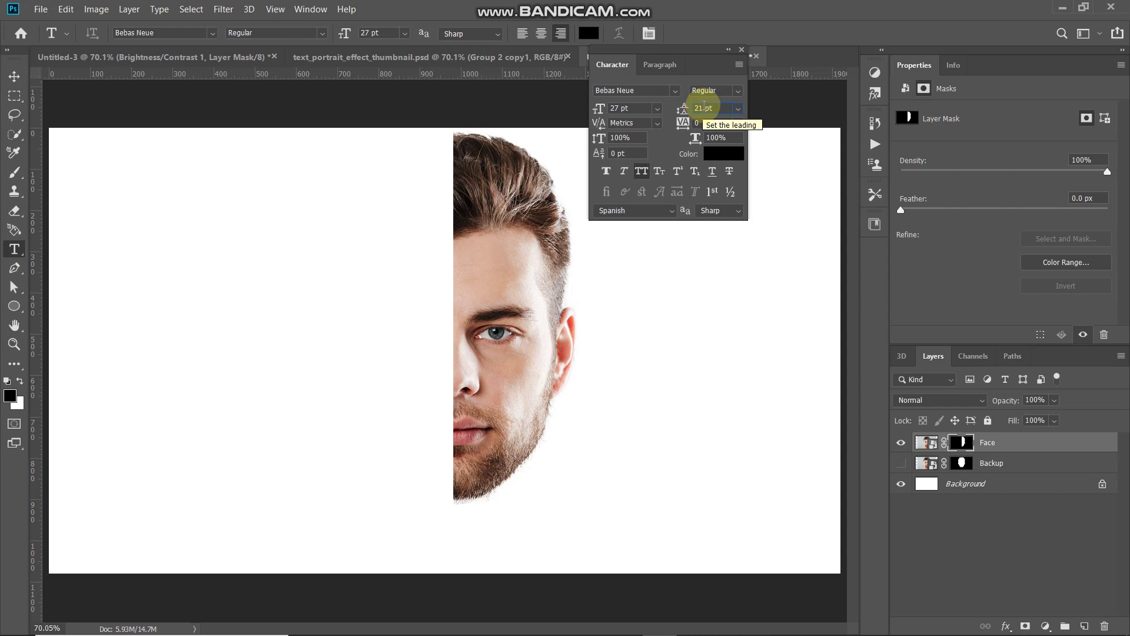
pyautogui.click(742, 52)
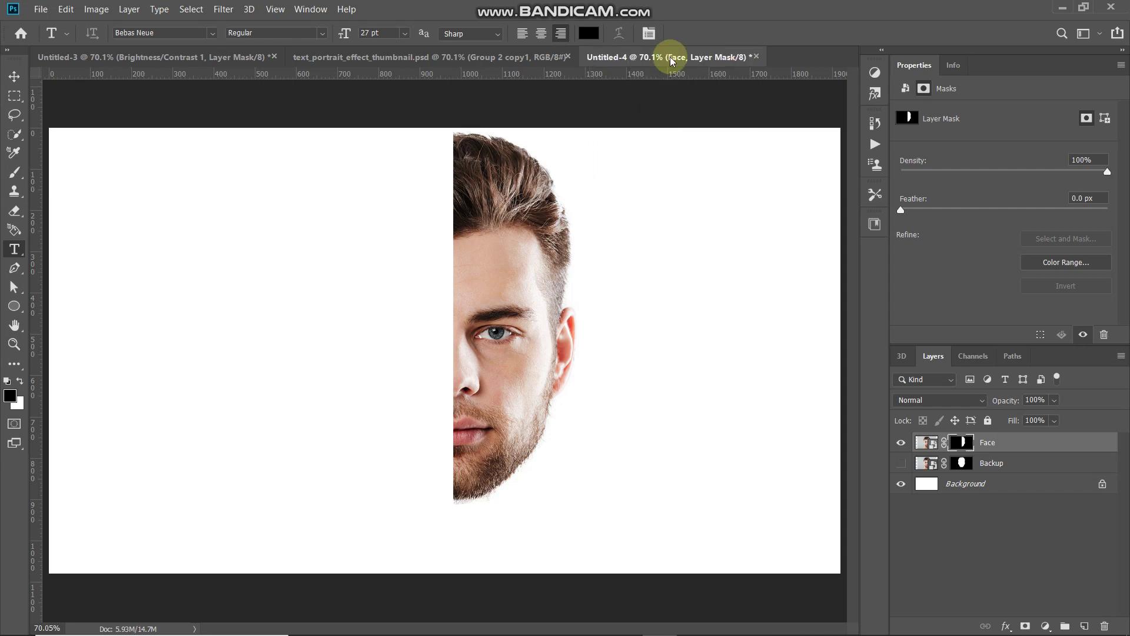
pyautogui.click(9, 394)
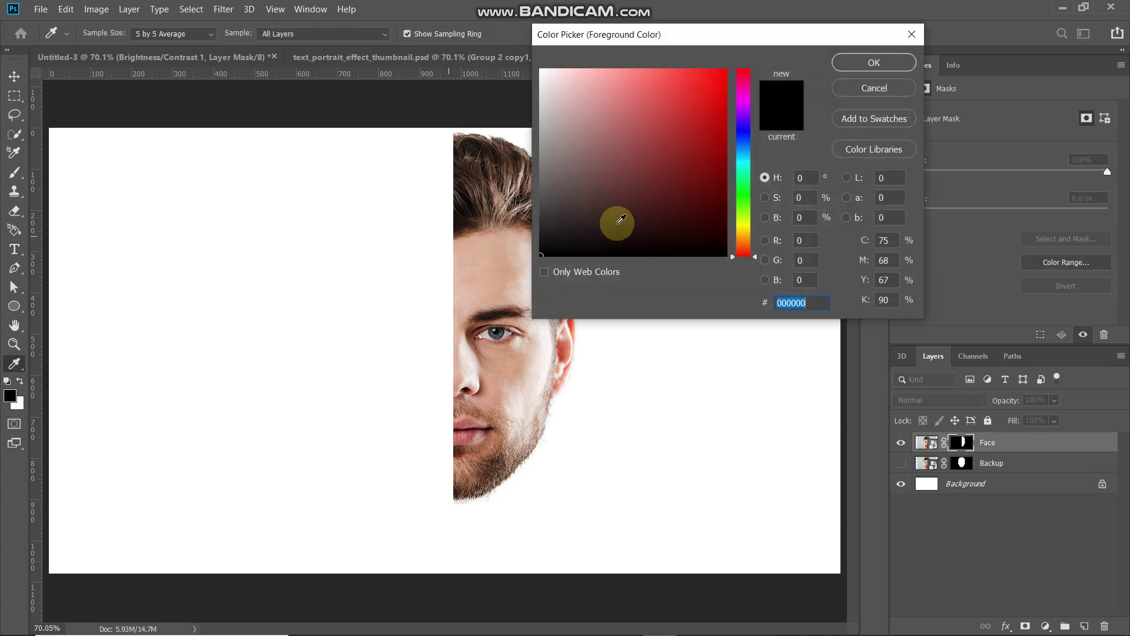
pyautogui.click(860, 66)
pyautogui.press('t')
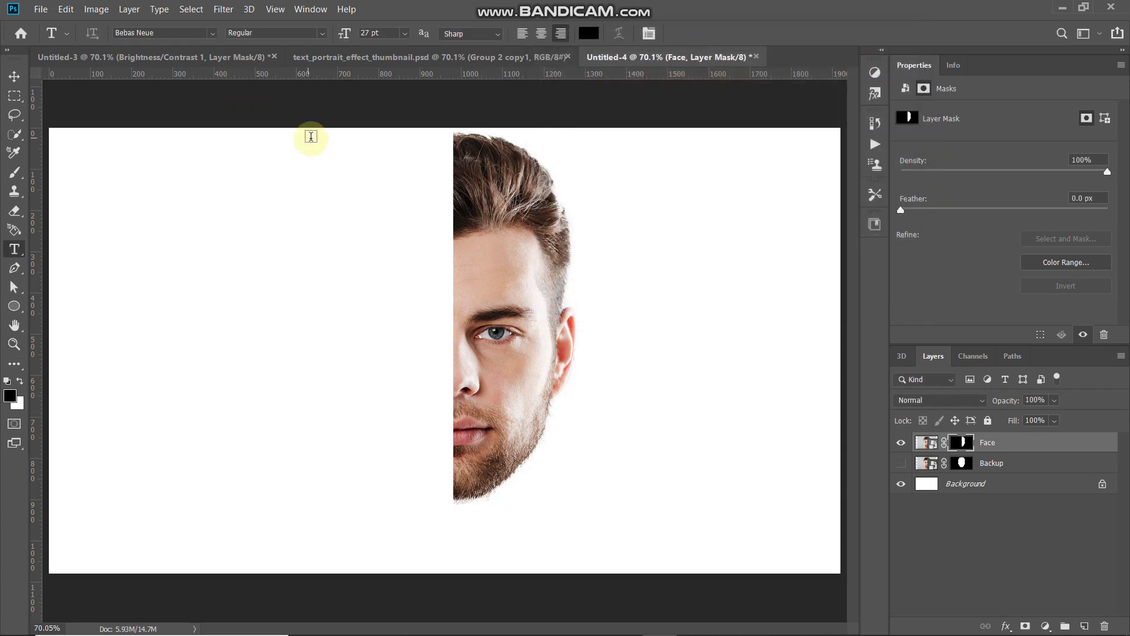
# - Paste the quote into a tall text box, put DO and ARE. on their own lines, and commit
pyautogui.moveTo(313, 138); pyautogui.dragTo(451, 502)
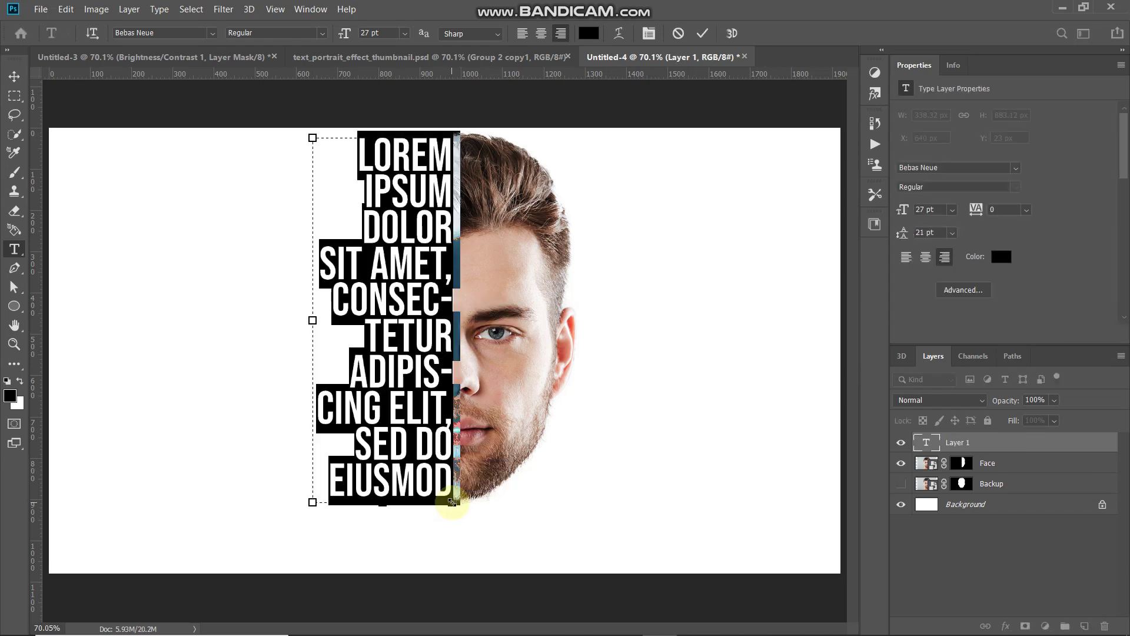
pyautogui.write('DO WHAT YOU CAN, WITH WHAT YOU HAVE, WHERE YOU ARE.')
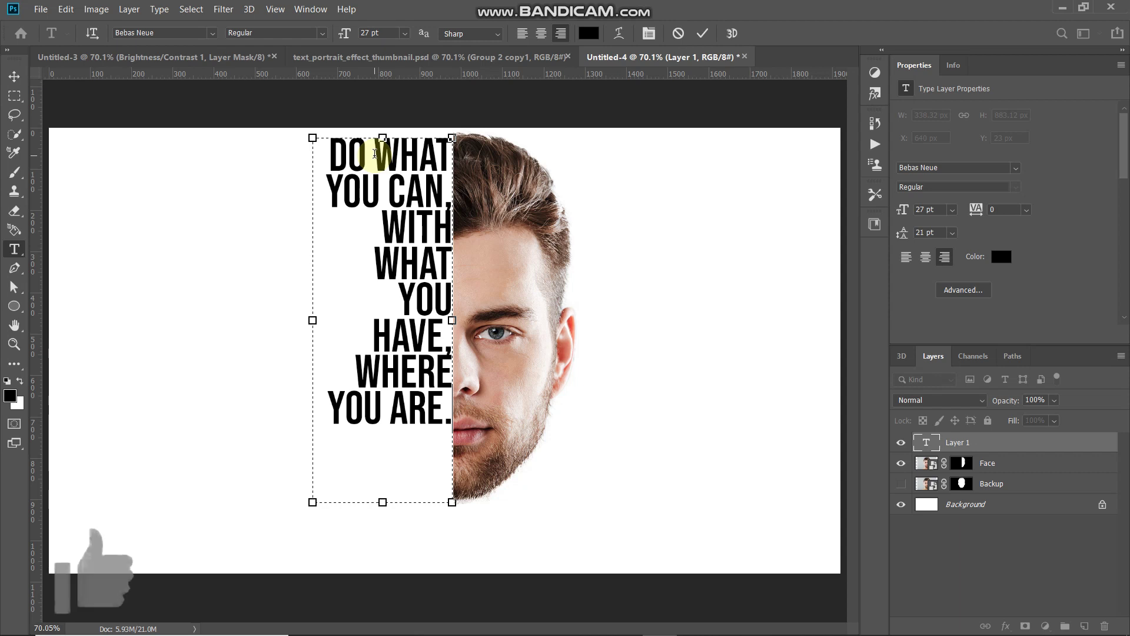
pyautogui.click(375, 154)
pyautogui.press('Return')
pyautogui.click(391, 443)
pyautogui.press('Return')
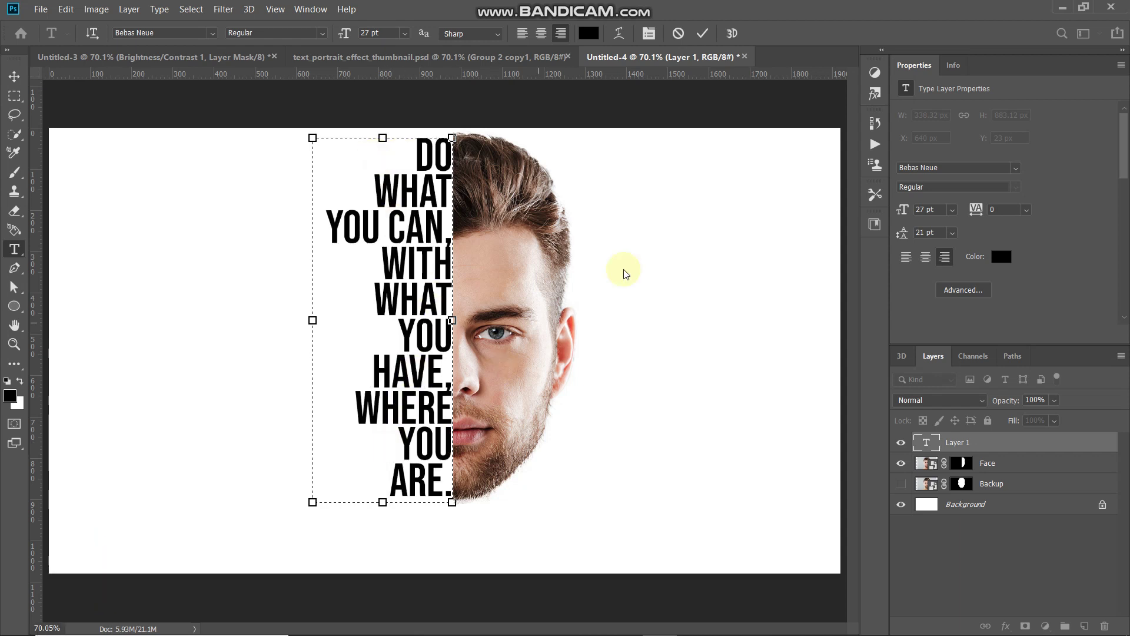
pyautogui.click(705, 37)
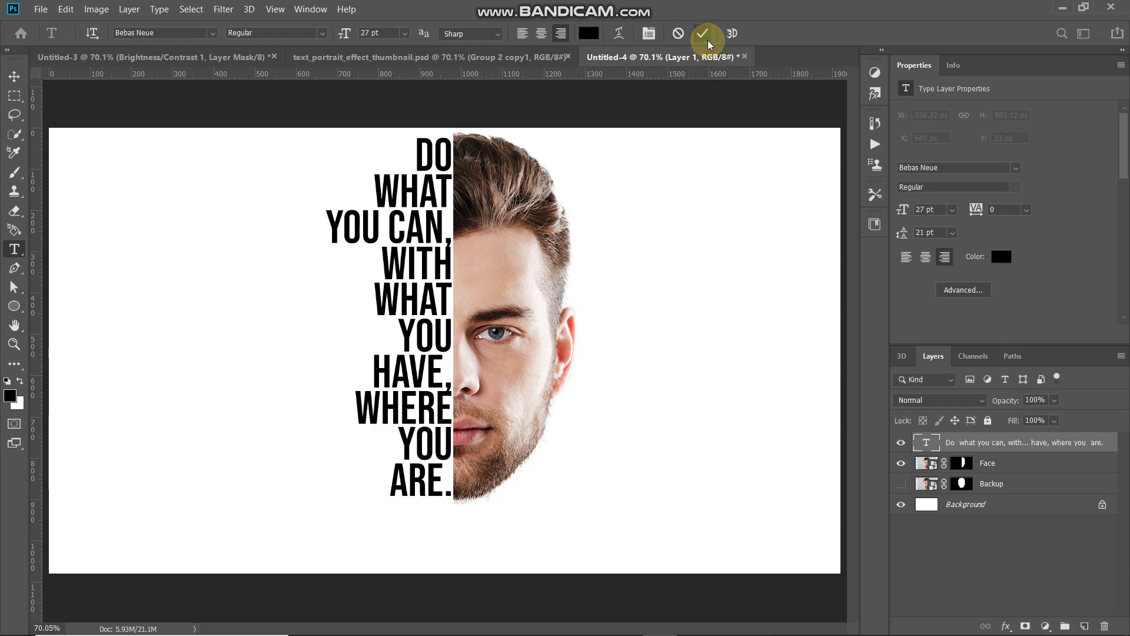
pyautogui.click(14, 77)
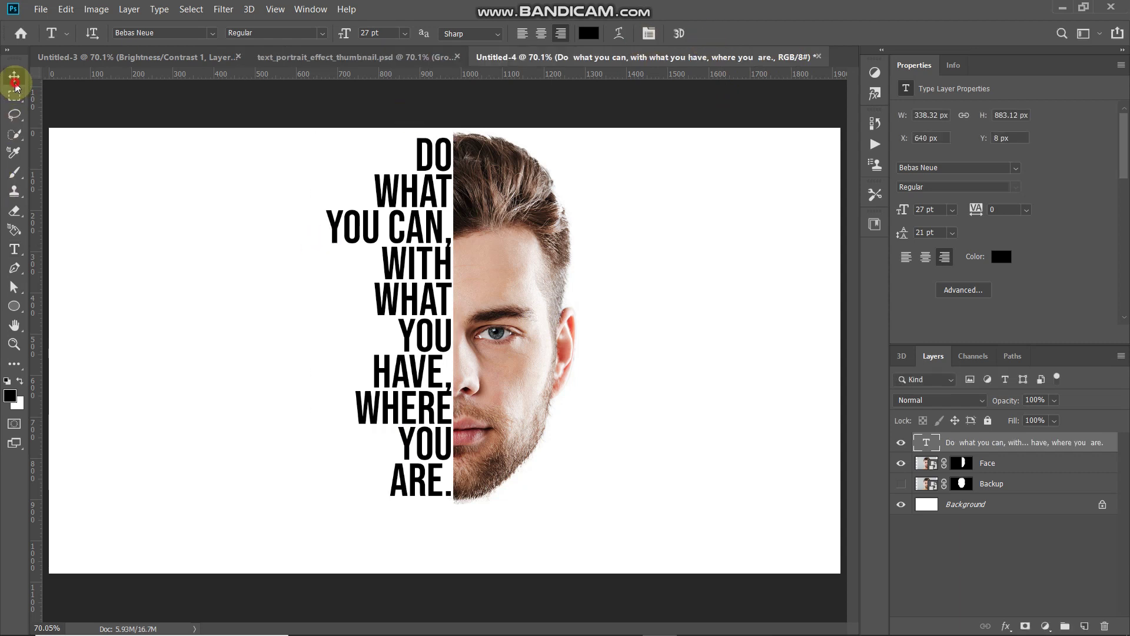
# - Nudge the quote slightly left, duplicate the Backup layer and disable the copy's mask
pyautogui.moveTo(390, 338); pyautogui.dragTo(385, 338)
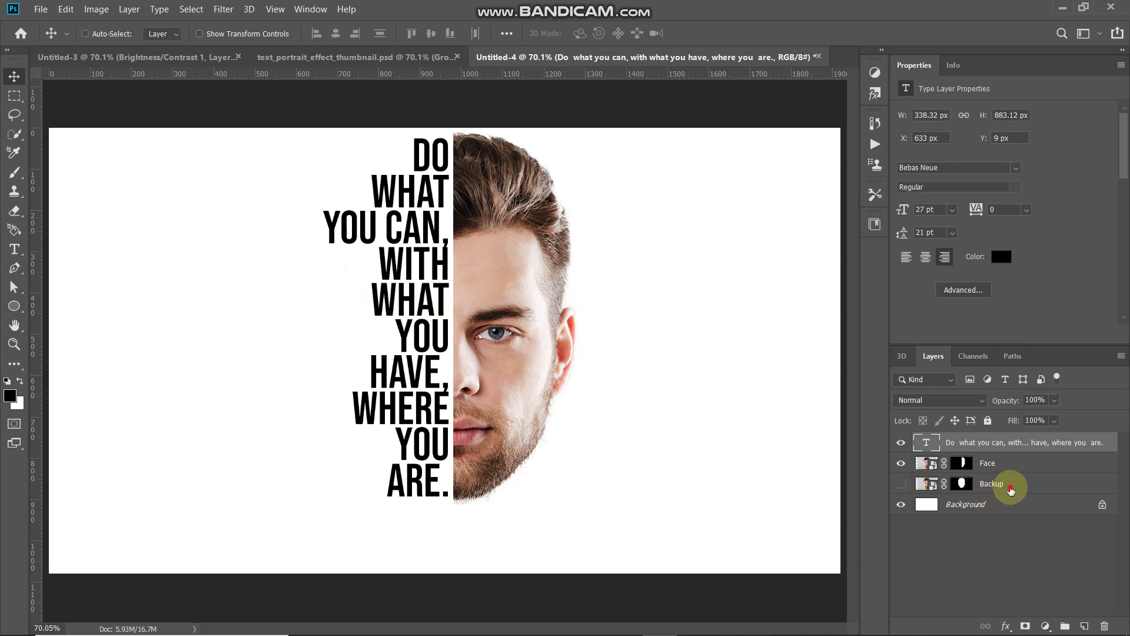
pyautogui.click(1010, 488)
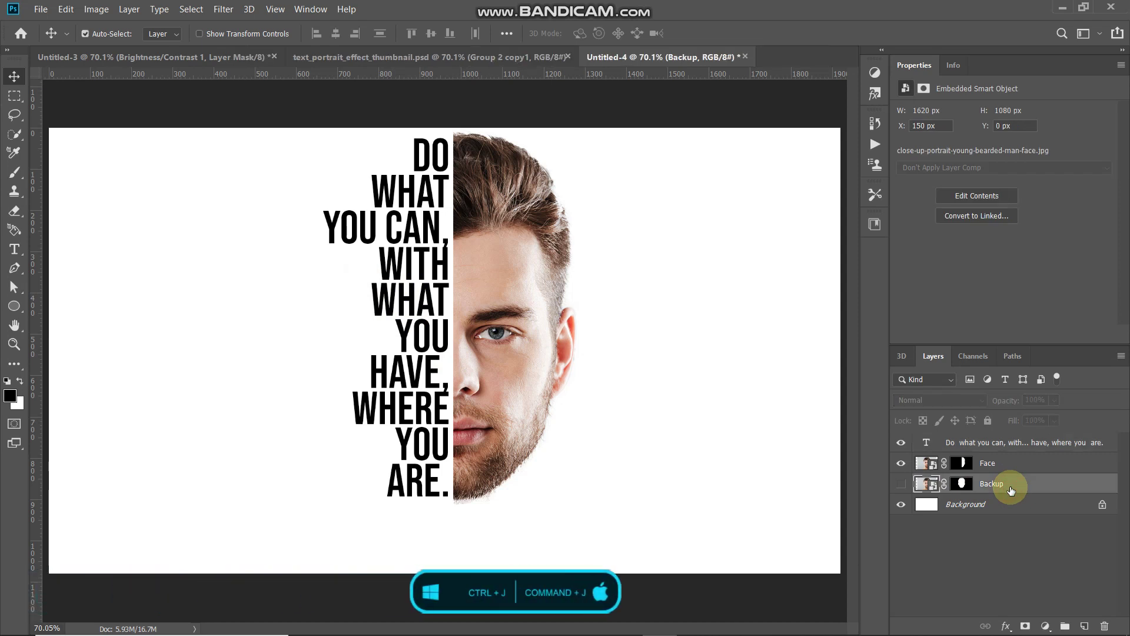
pyautogui.hotkey('ctrl', 'j')
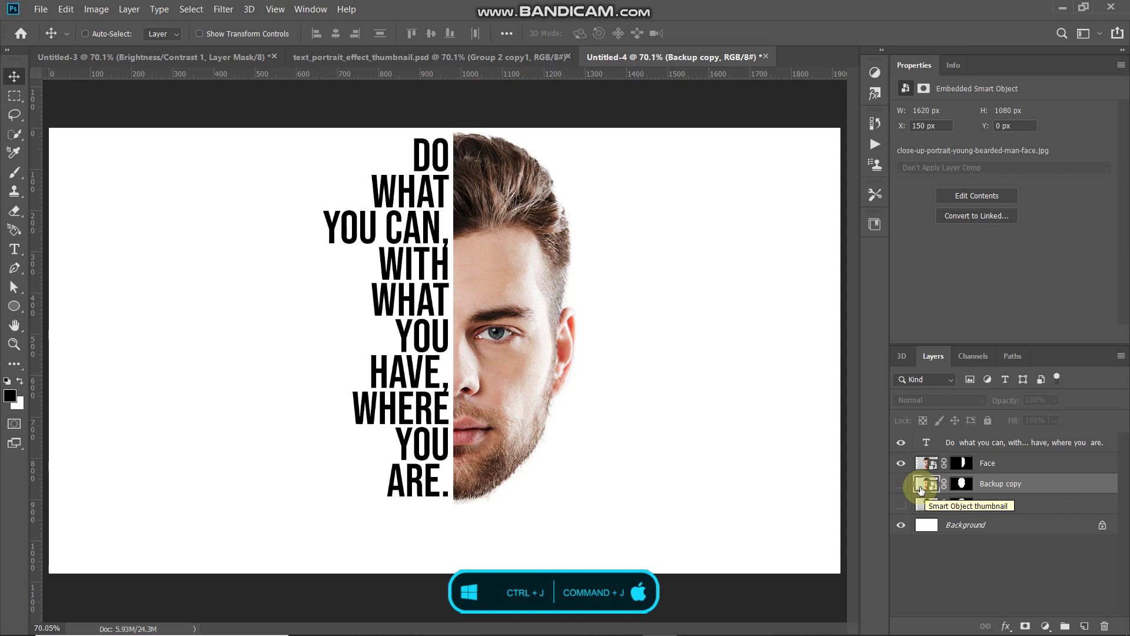
pyautogui.rightClick(959, 488)
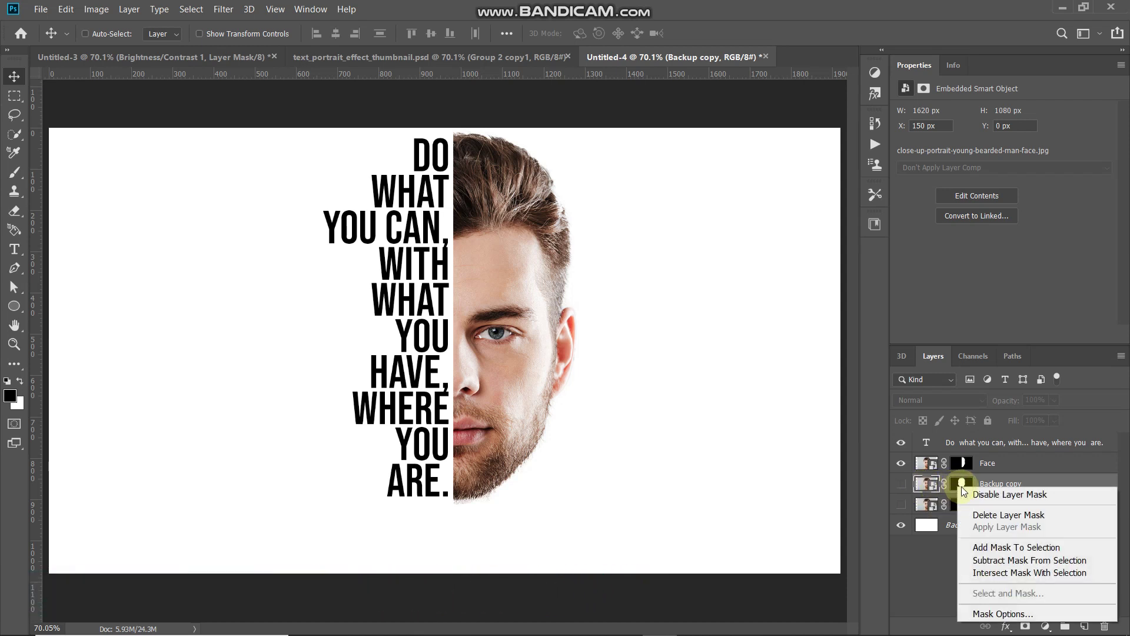
pyautogui.click(971, 493)
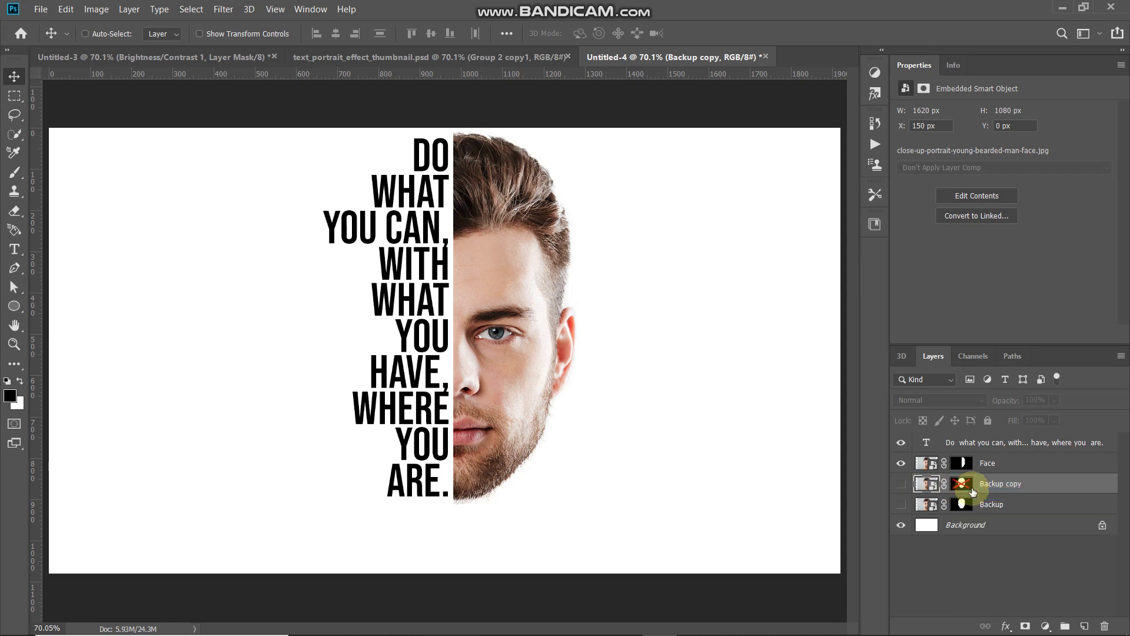
# - Move Backup copy above the quote, make it visible and clip it to the text
pyautogui.moveTo(994, 489); pyautogui.dragTo(933, 439)
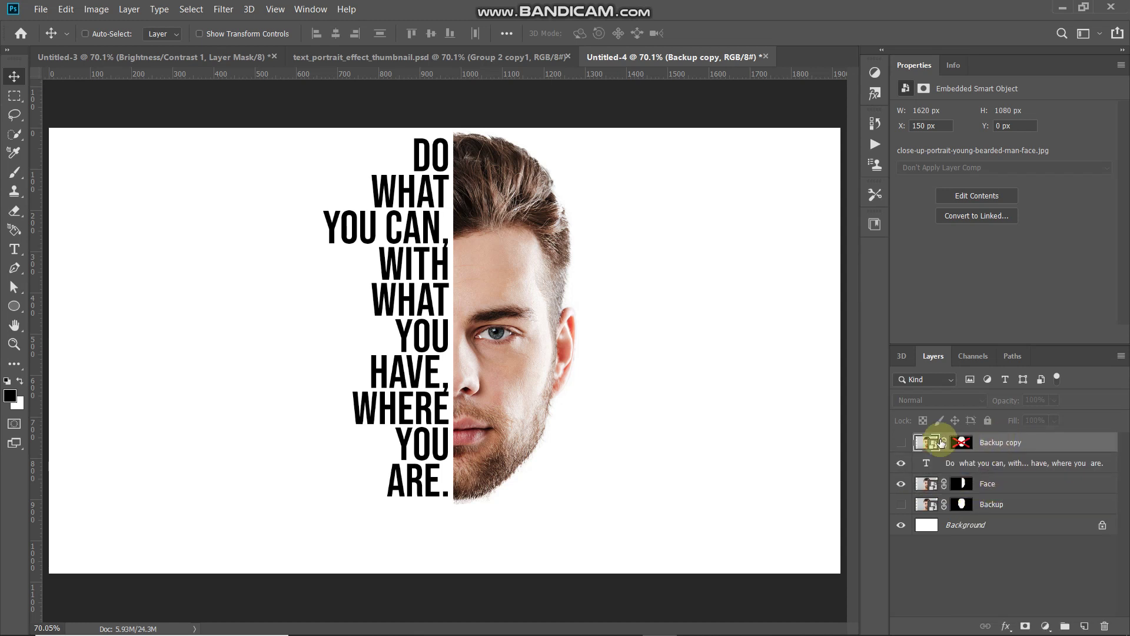
pyautogui.click(899, 442)
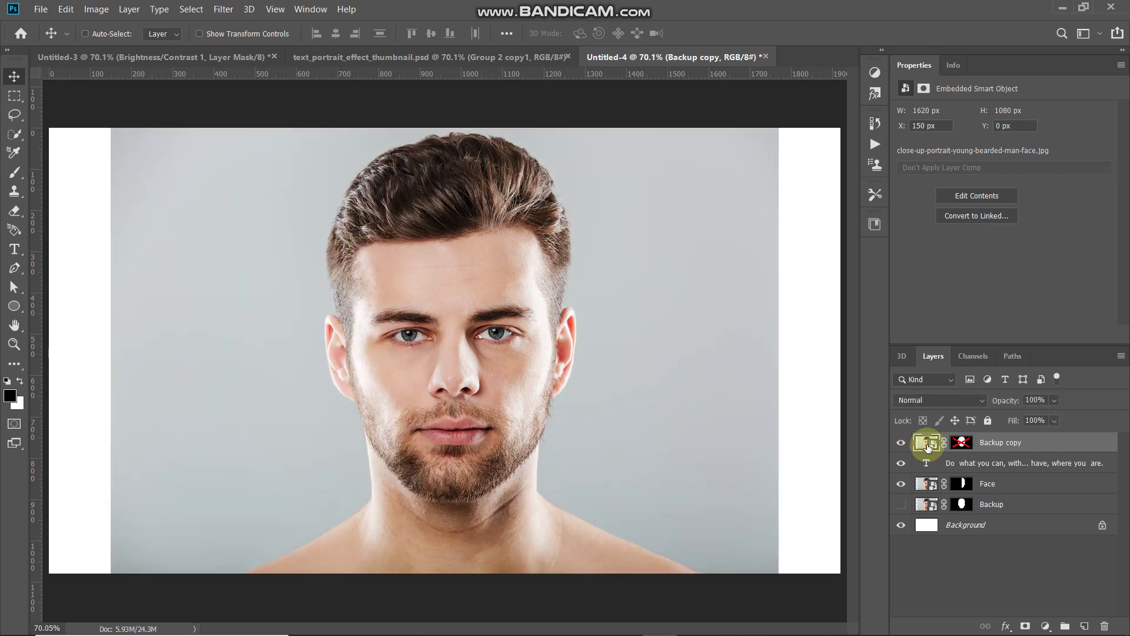
pyautogui.click(1042, 444)
pyautogui.rightClick(1042, 443)
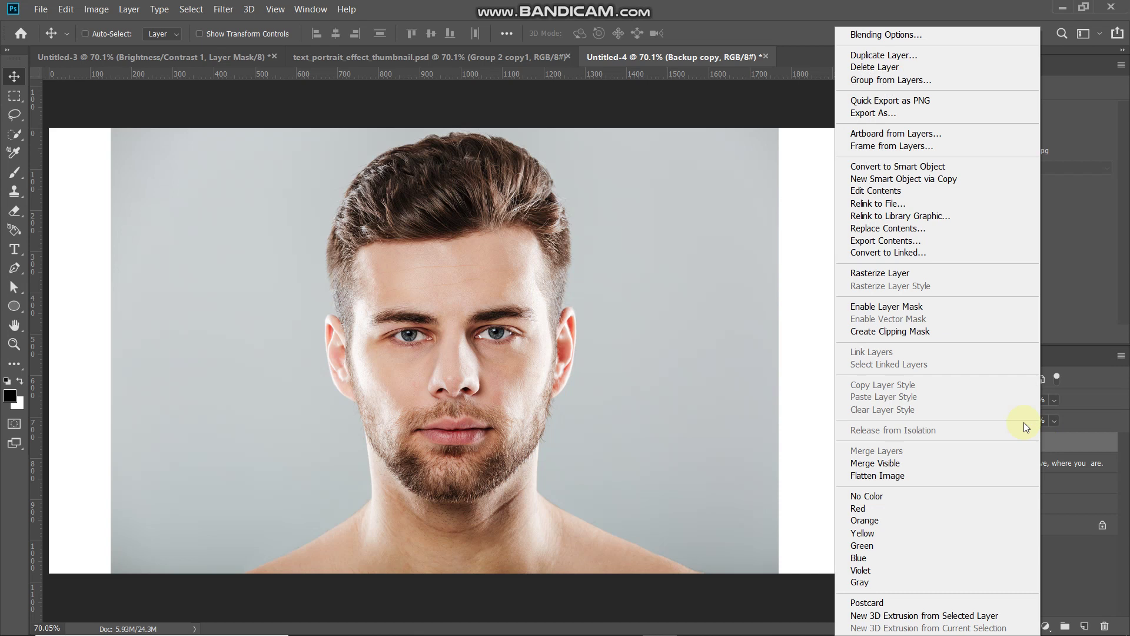
pyautogui.click(874, 331)
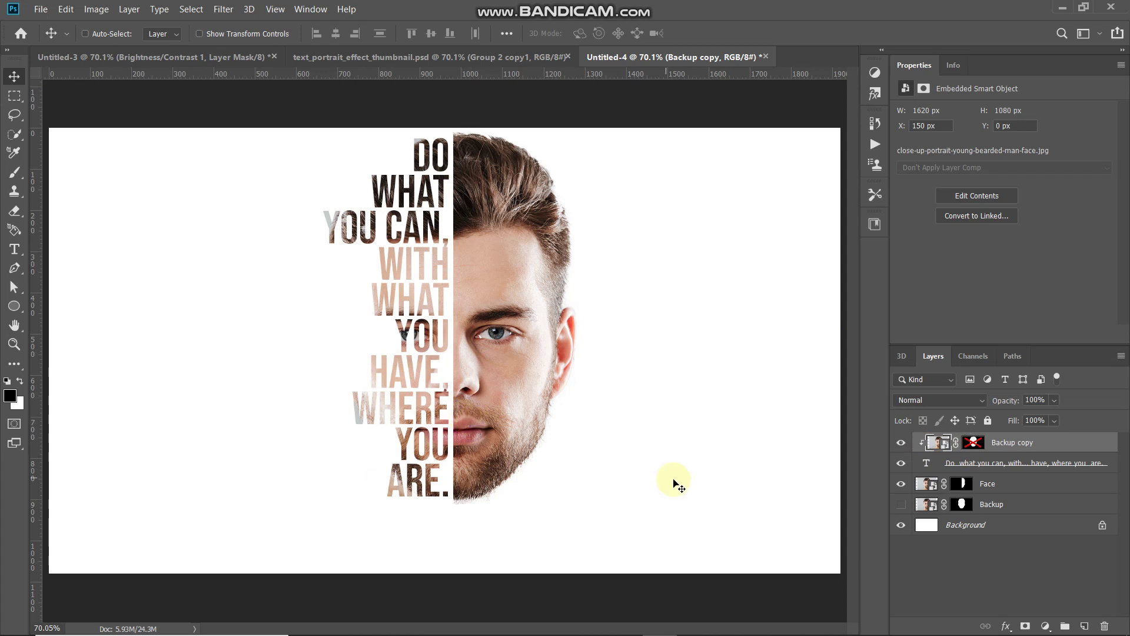
# - Nudge the quote text slightly right and add a Gradient Fill layer above Background
pyautogui.click(994, 462)
pyautogui.moveTo(364, 338); pyautogui.dragTo(367, 338)
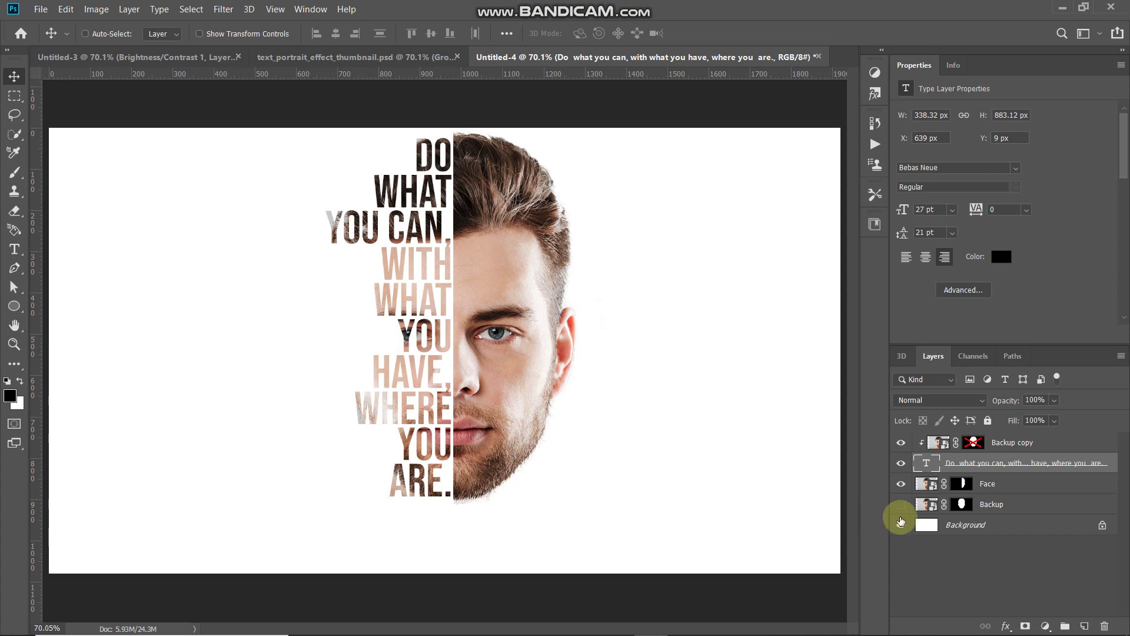
pyautogui.click(996, 527)
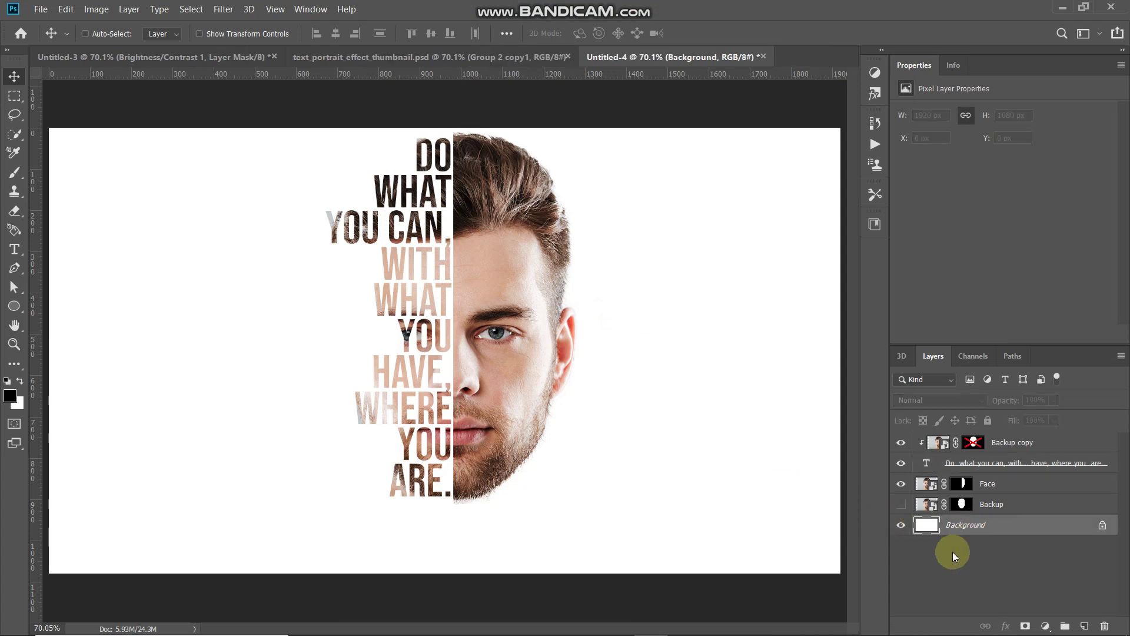
pyautogui.click(1045, 627)
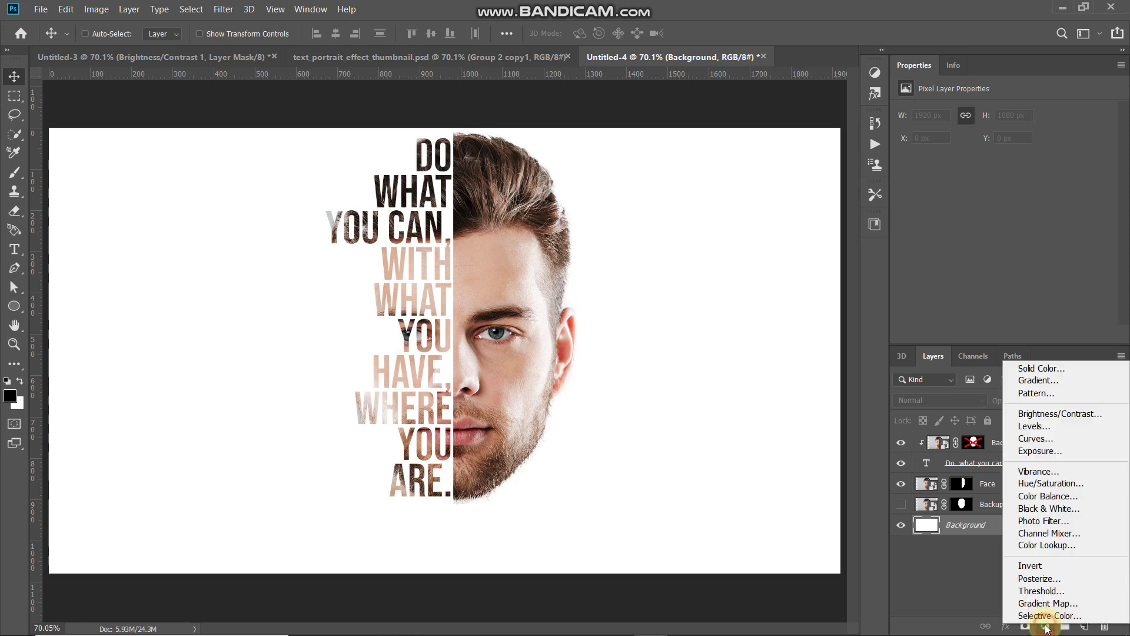
pyautogui.click(1022, 382)
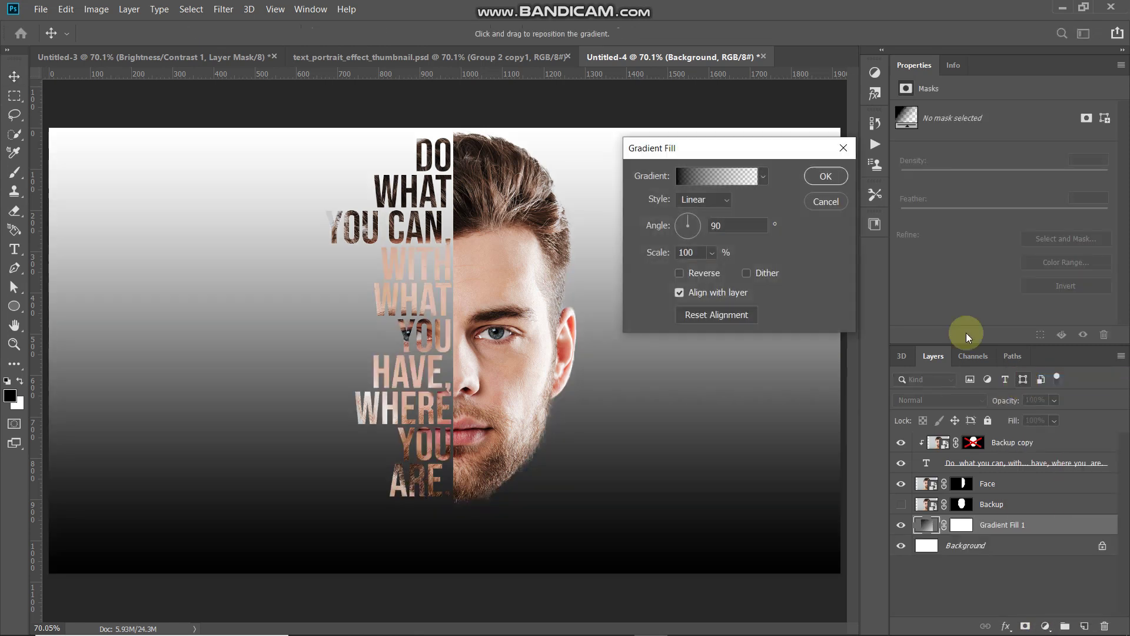
# - Starting from the Black, White preset, set the gradient stops to #85f9d2 and #4c077b
pyautogui.click(695, 176)
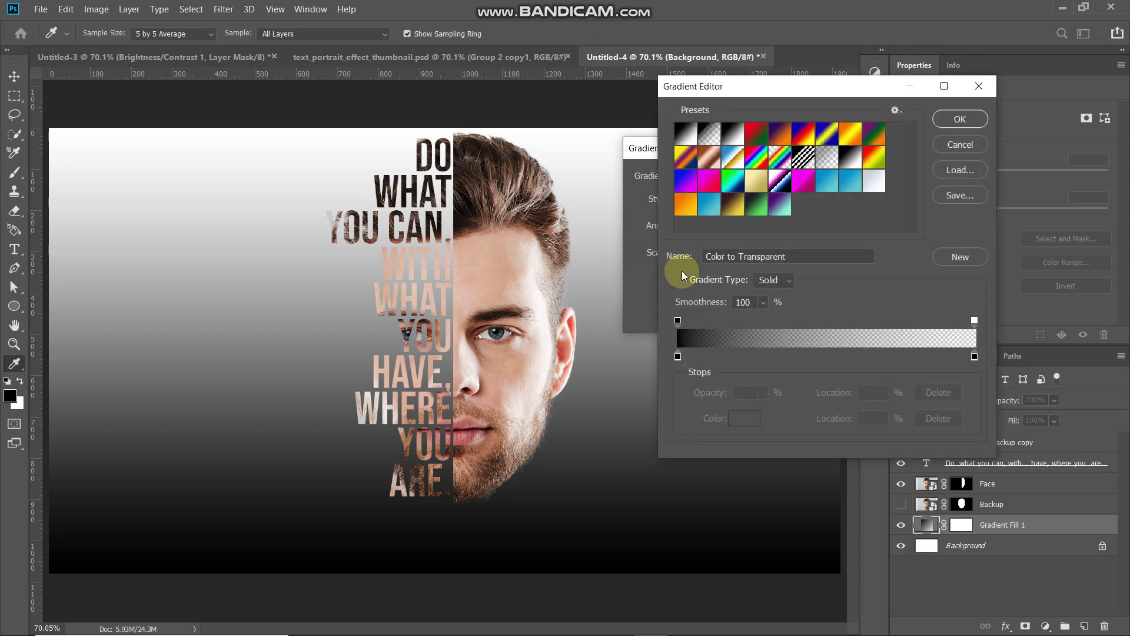
pyautogui.click(731, 135)
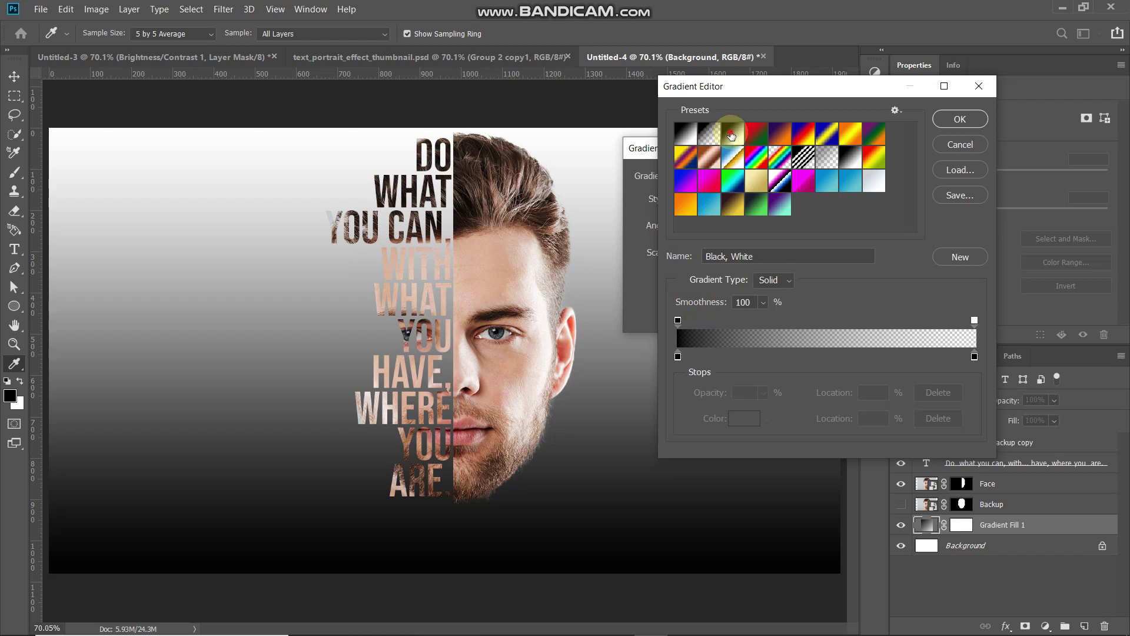
pyautogui.doubleClick(677, 357)
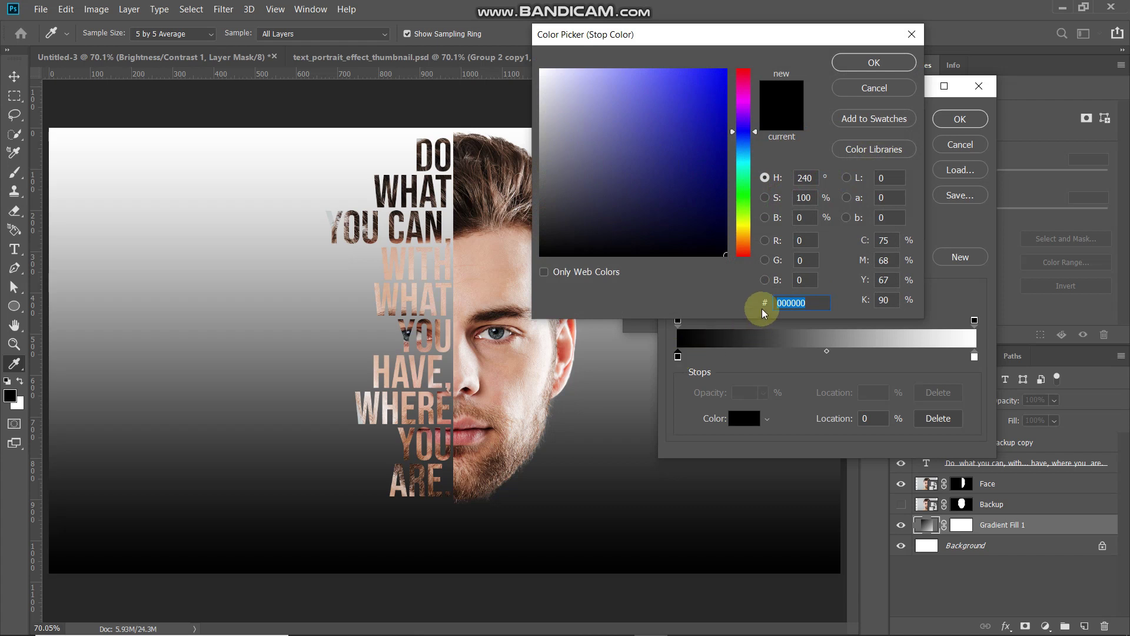
pyautogui.write('85f9')
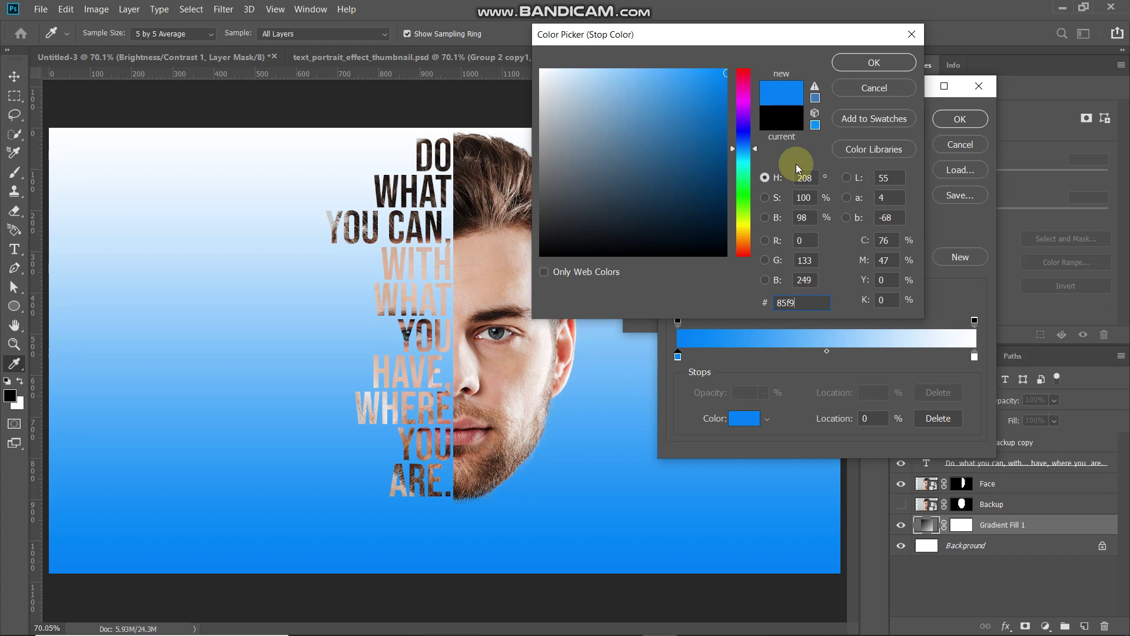
pyautogui.write('d2')
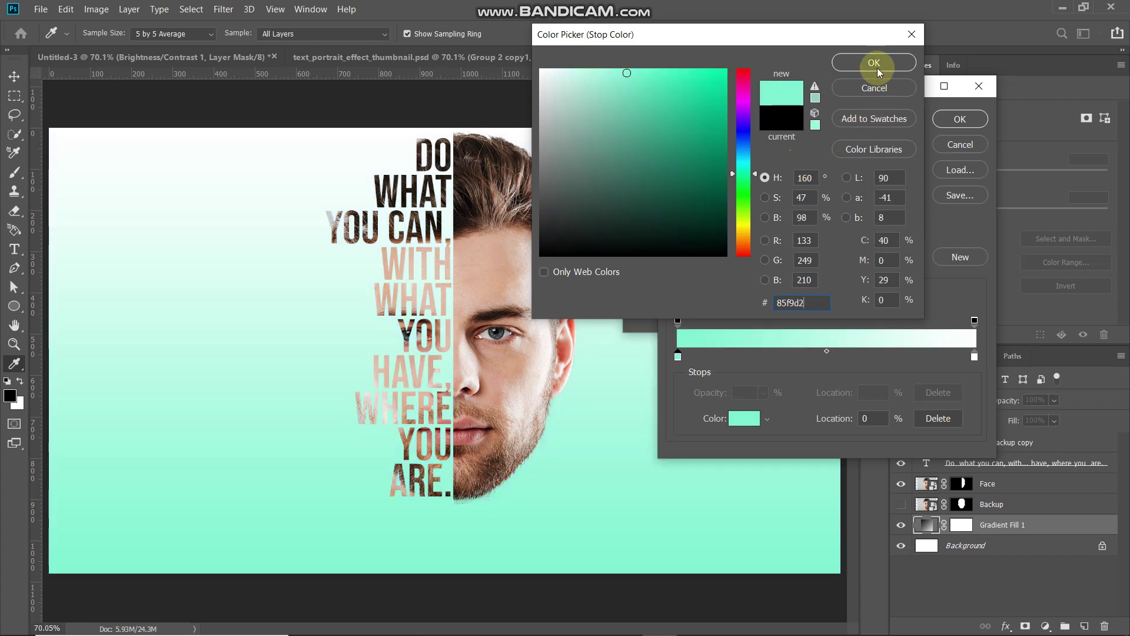
pyautogui.click(877, 70)
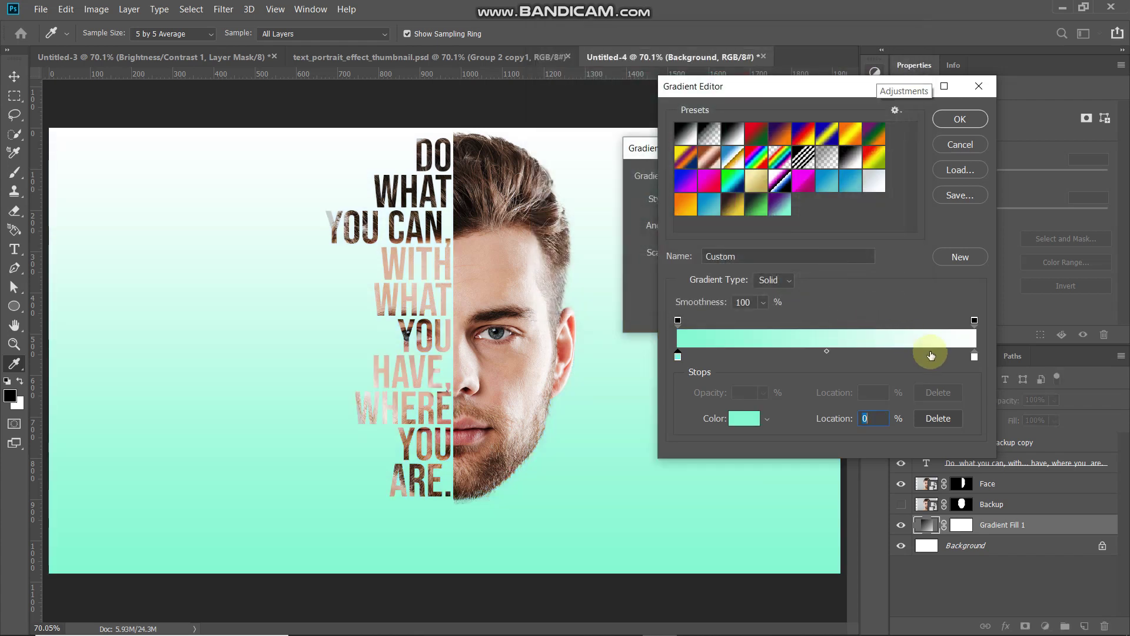
pyautogui.doubleClick(975, 356)
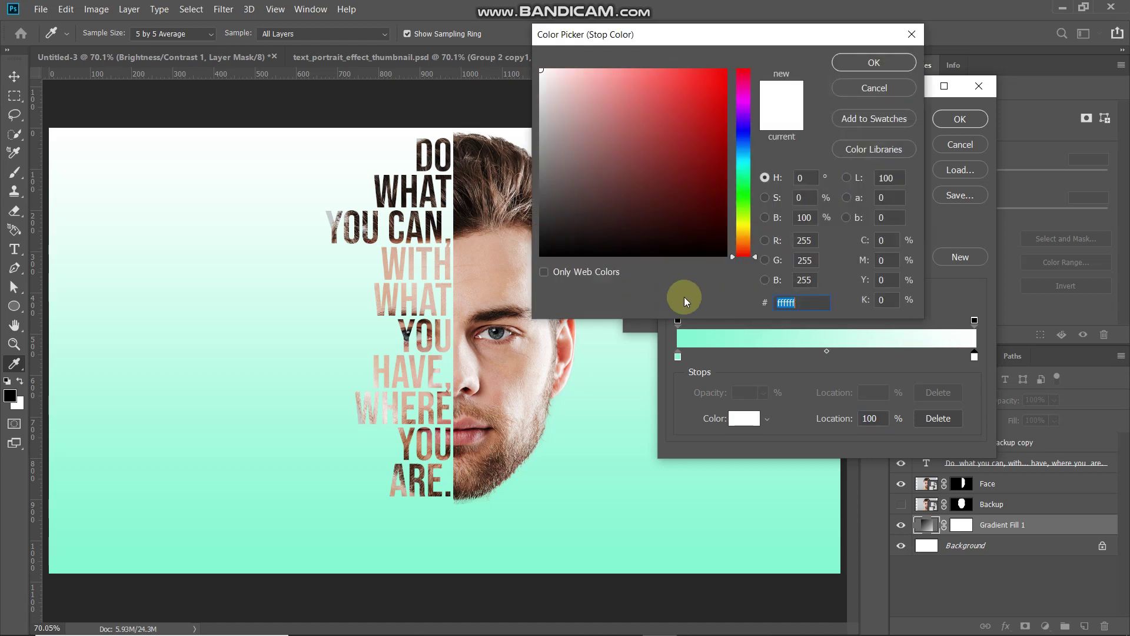
pyautogui.write('4c')
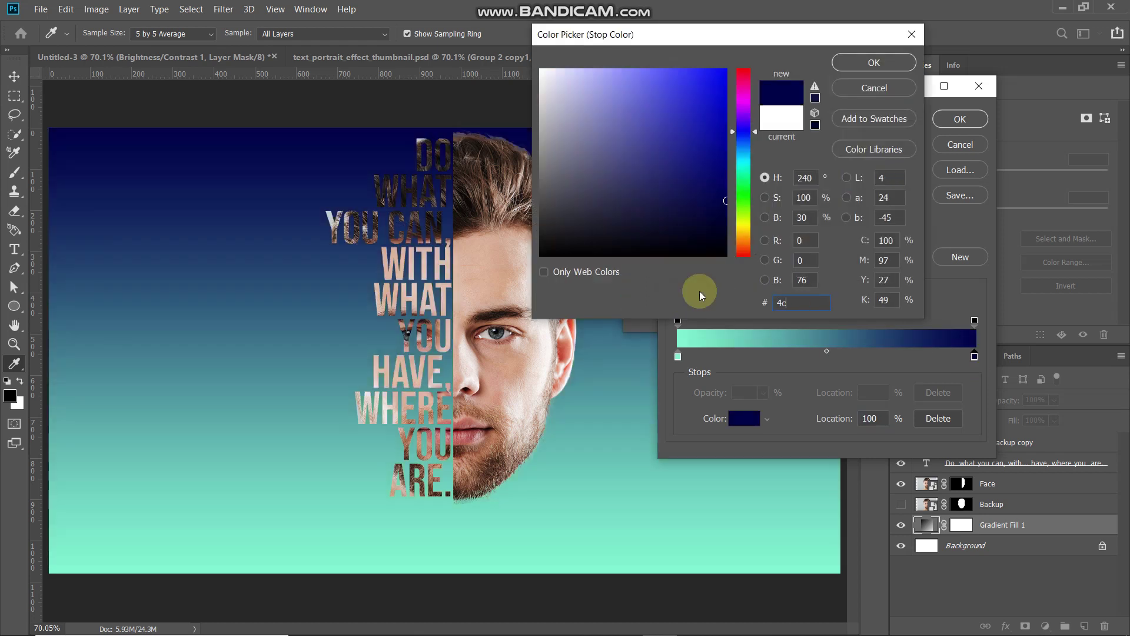
pyautogui.write('077b')
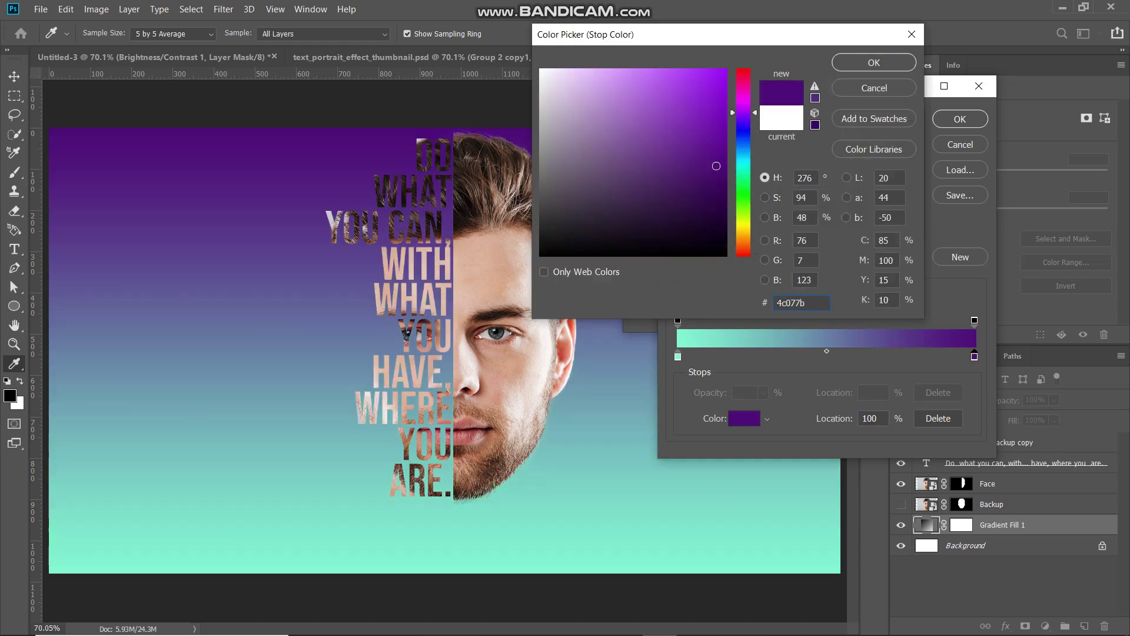
pyautogui.click(850, 61)
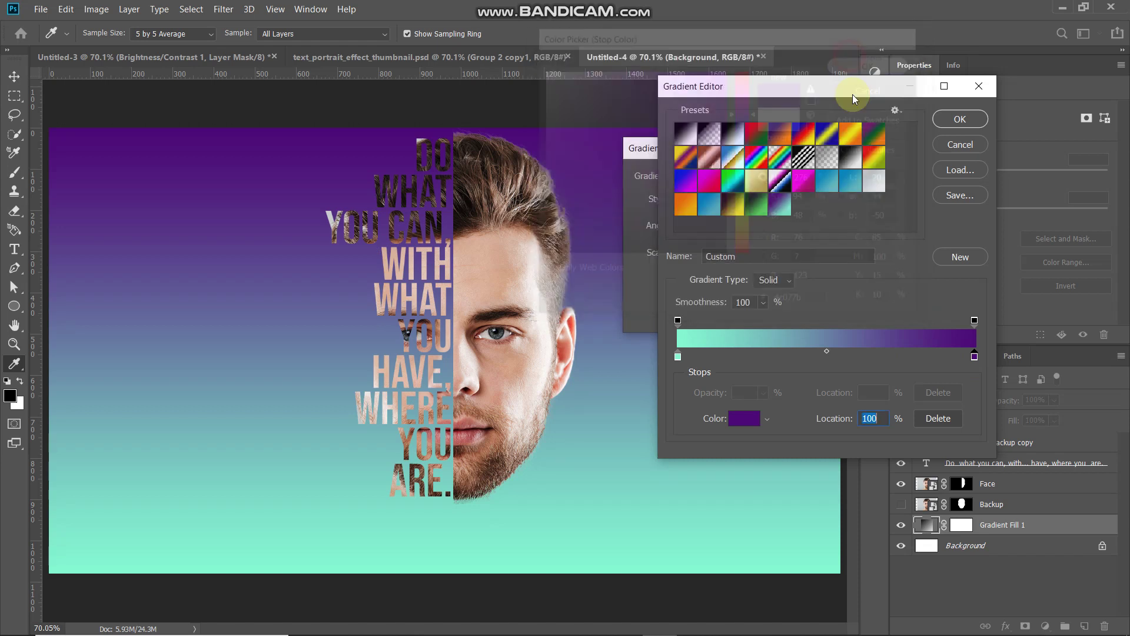
# - Make the mint-to-purple gradient fill Radial at 500% scale and commit it
pyautogui.click(960, 120)
pyautogui.click(689, 229)
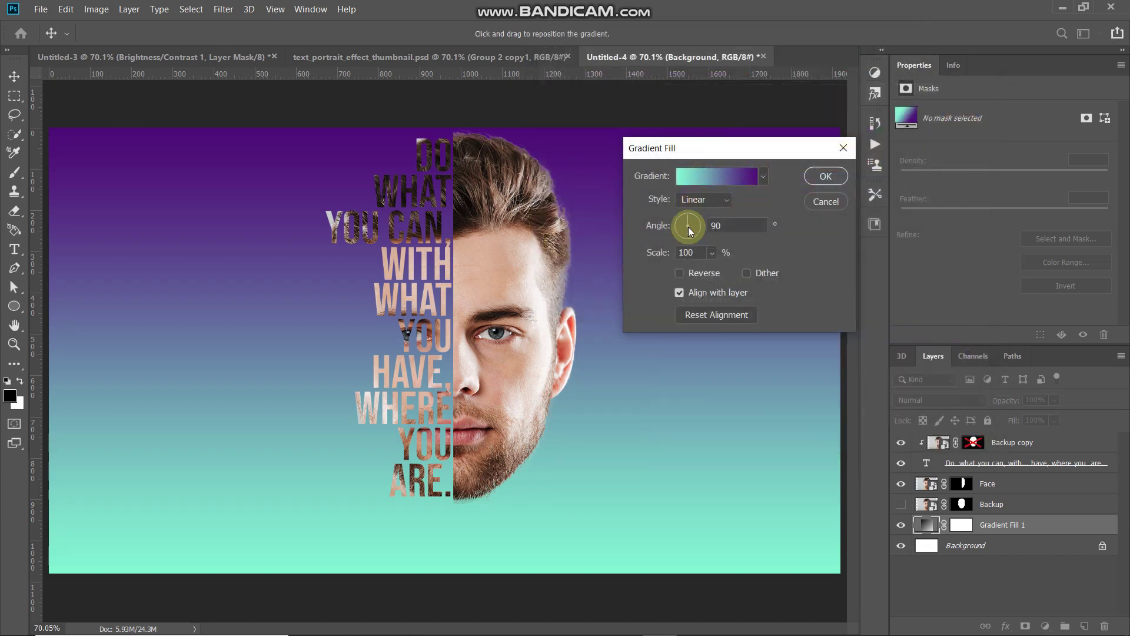
pyautogui.click(701, 199)
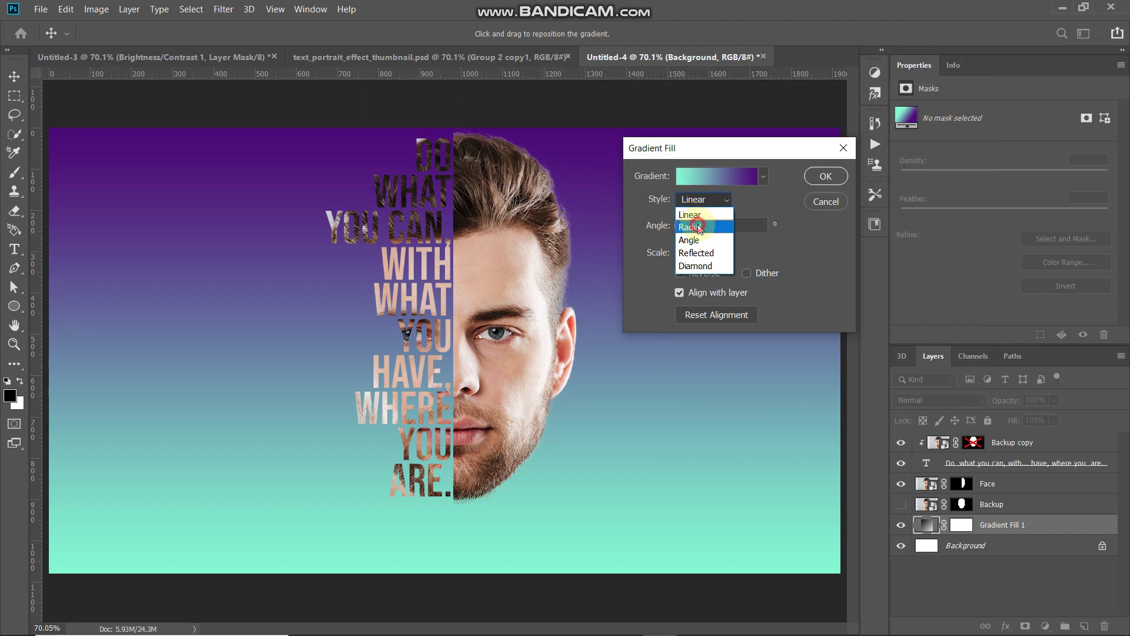
pyautogui.click(698, 223)
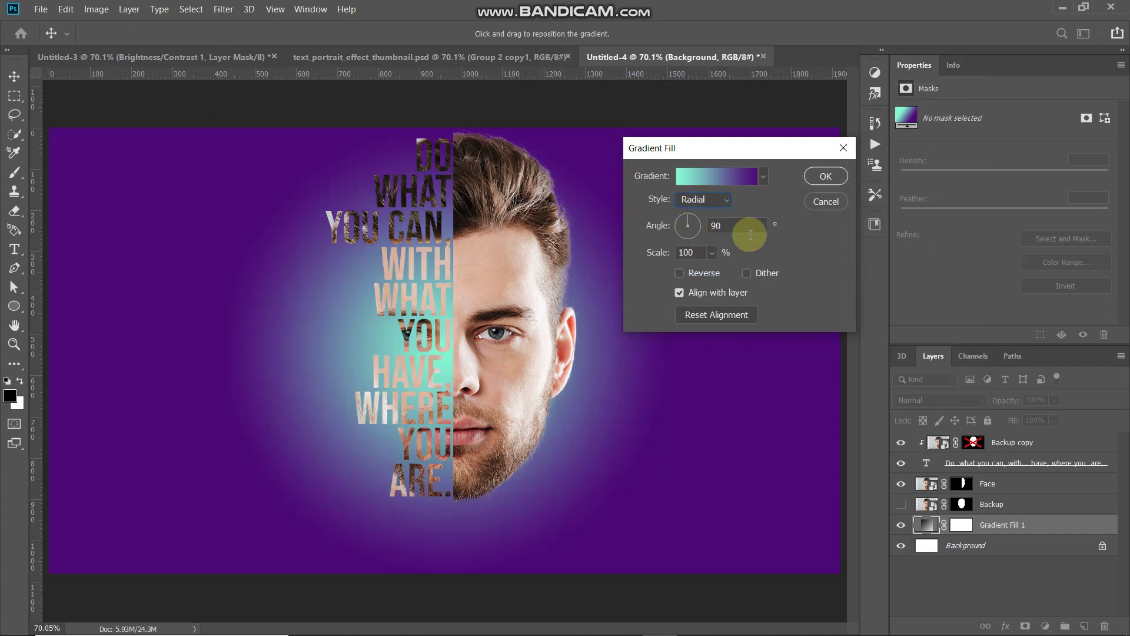
pyautogui.doubleClick(682, 252)
pyautogui.write('500')
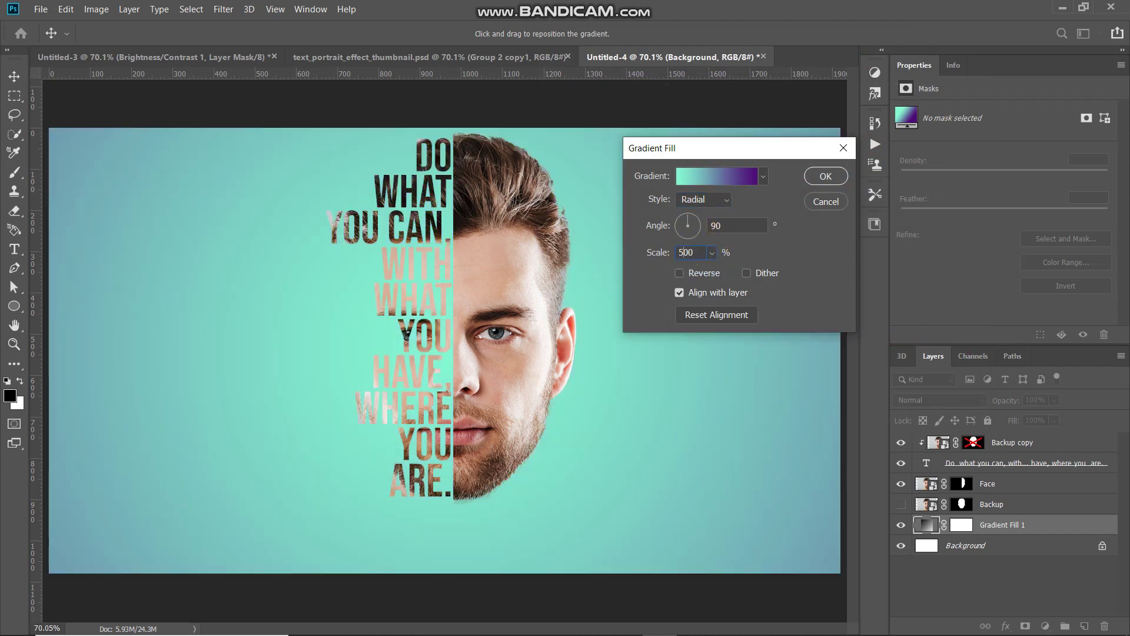
pyautogui.click(815, 177)
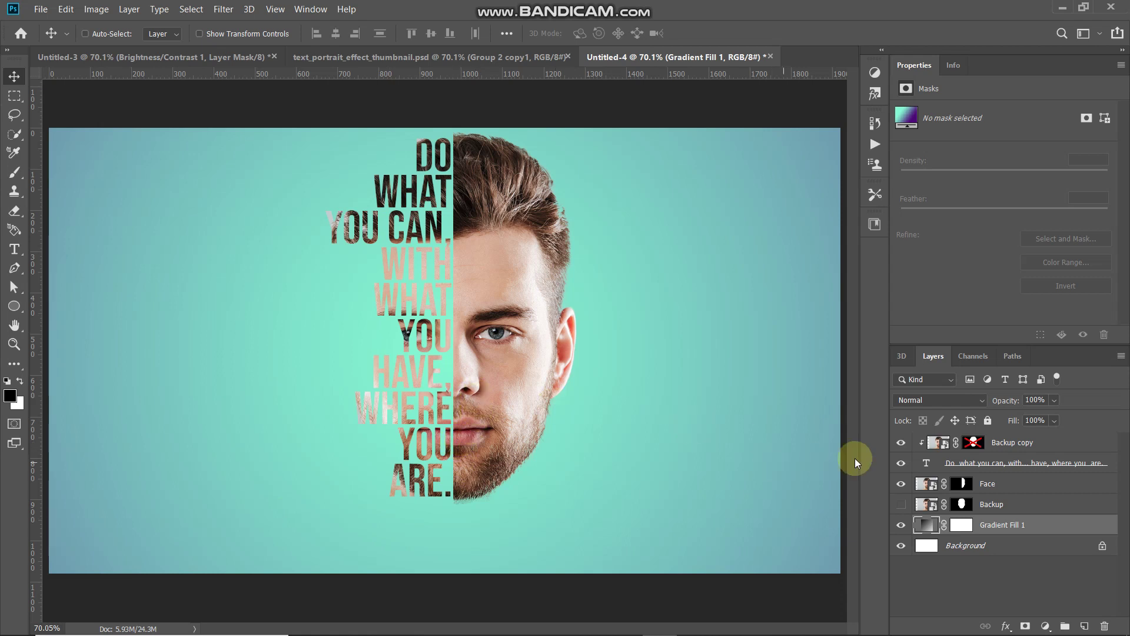
# - Select the Backup copy, quote text and Face layers and group them with Ctrl+G
pyautogui.click(1034, 444)
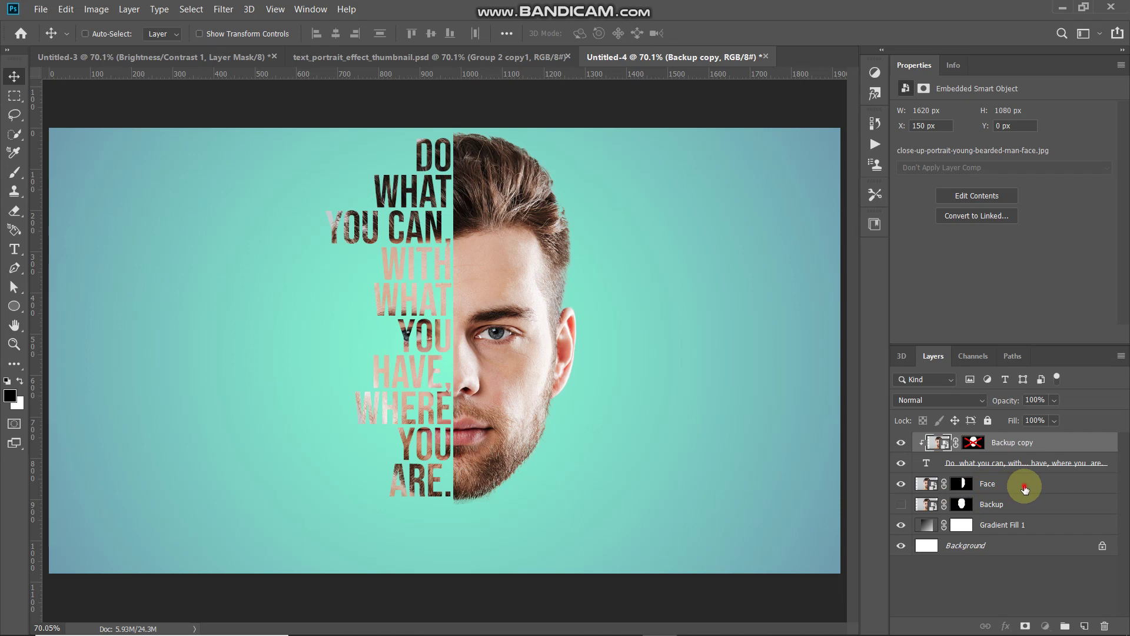
pyautogui.keyDown('shift'); pyautogui.click(1025, 488); pyautogui.keyUp('shift')
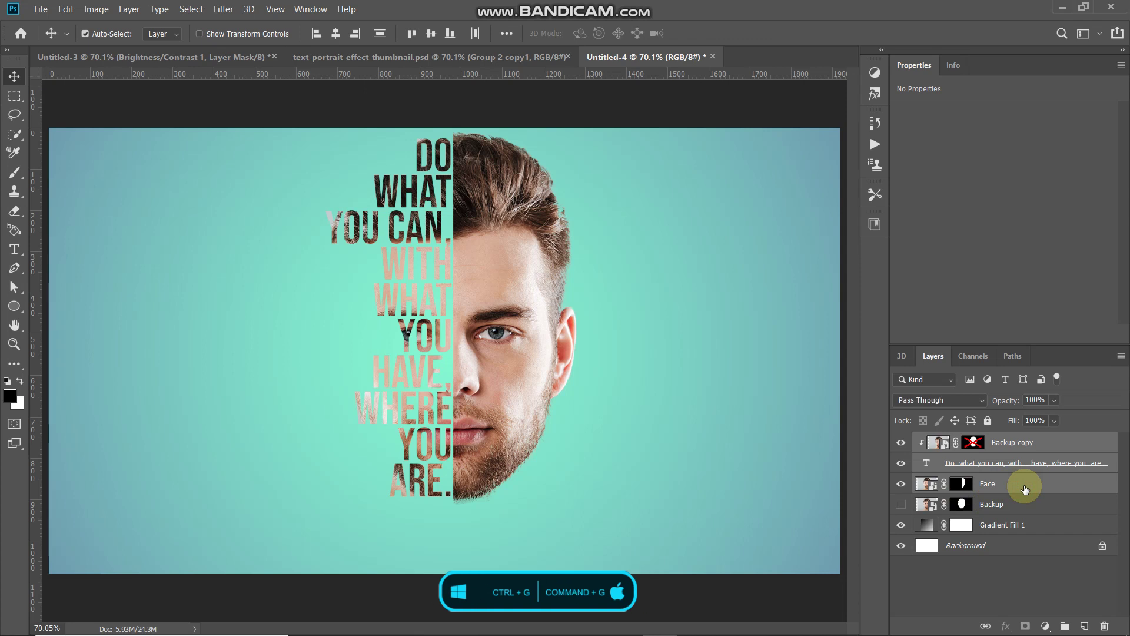
pyautogui.hotkey('ctrl', 'g')
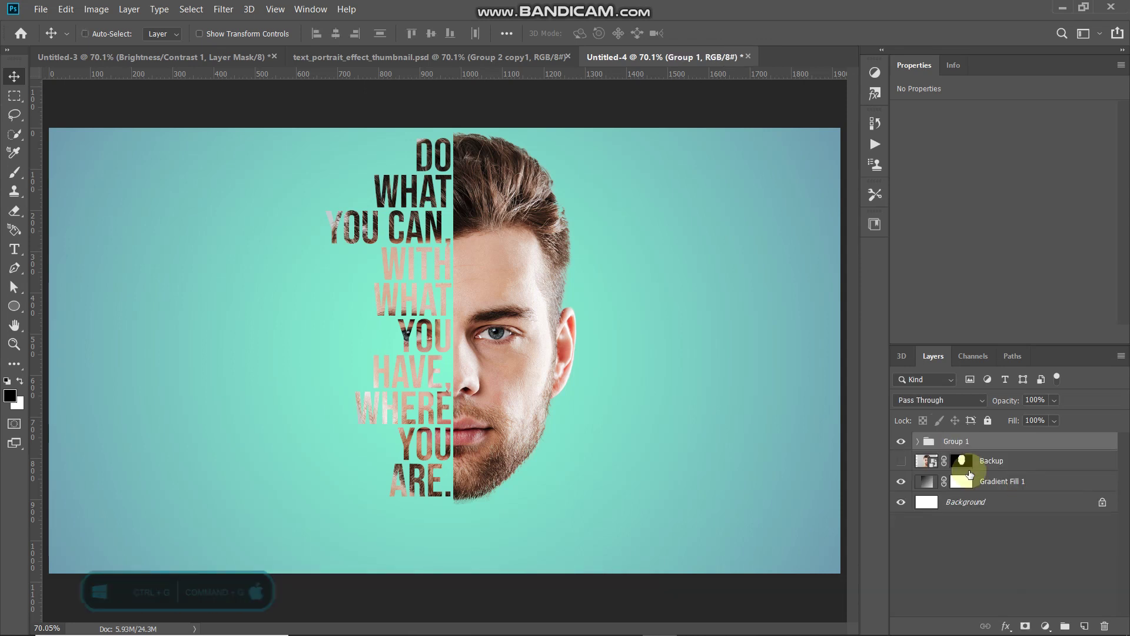
pyautogui.click(1046, 624)
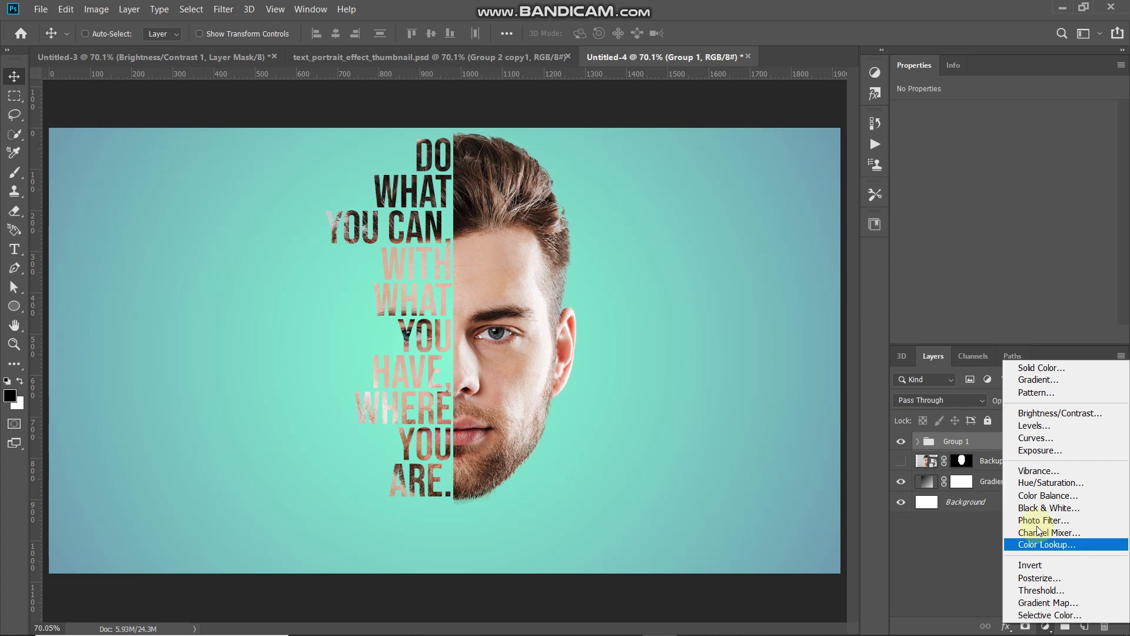
# - Add a Vibrance adjustment clipped to Group 1 at 75, toggling it to compare
pyautogui.click(1038, 471)
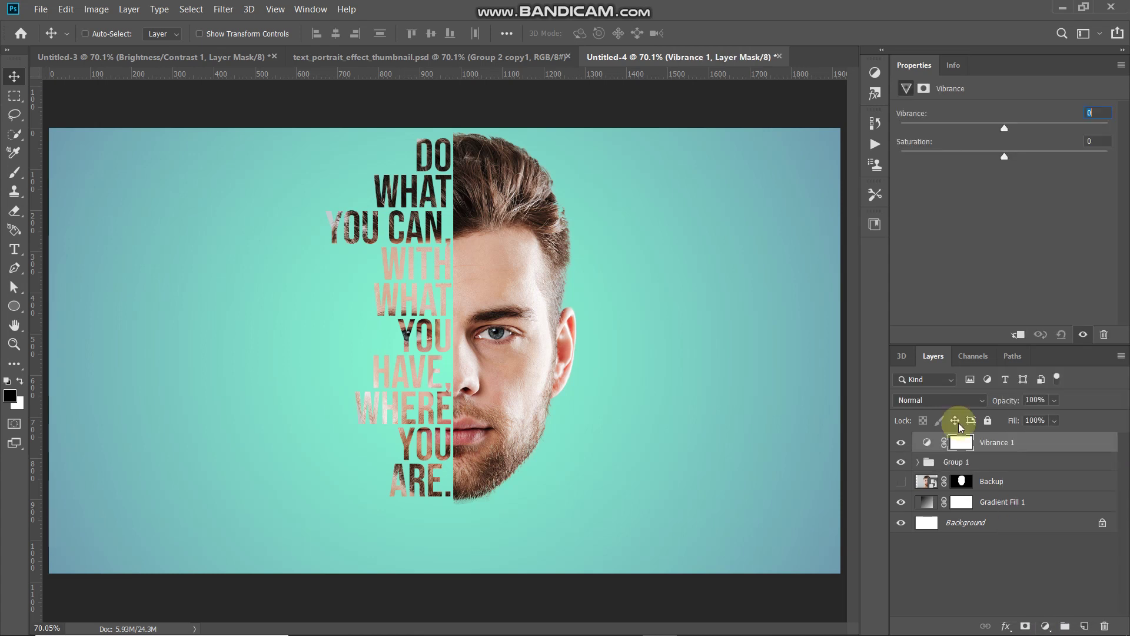
pyautogui.click(1018, 335)
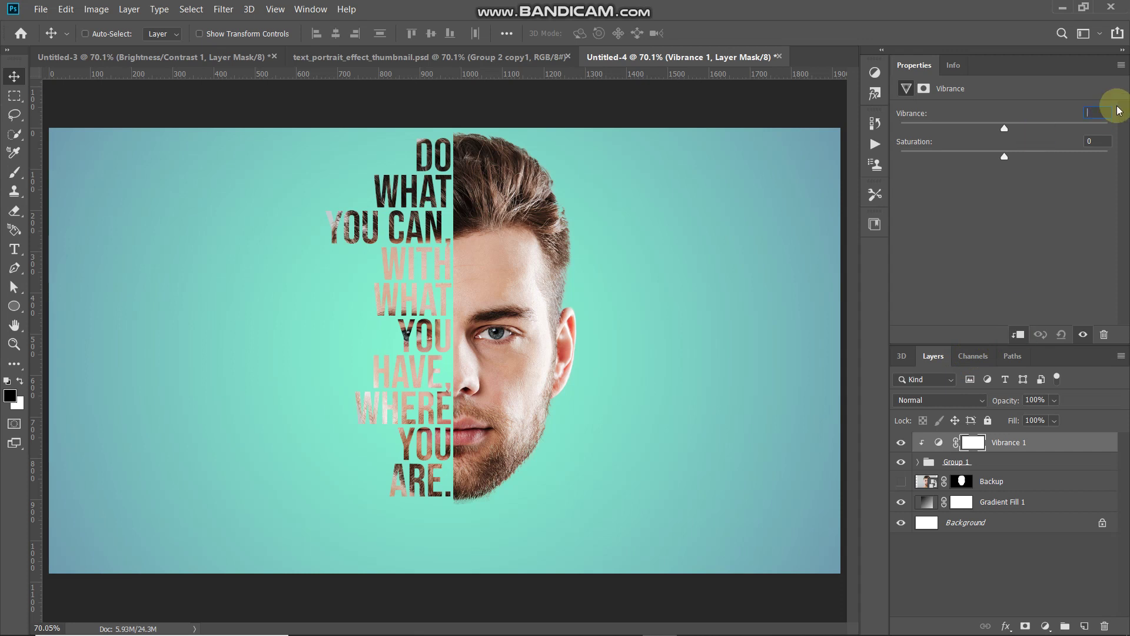
pyautogui.write('5')
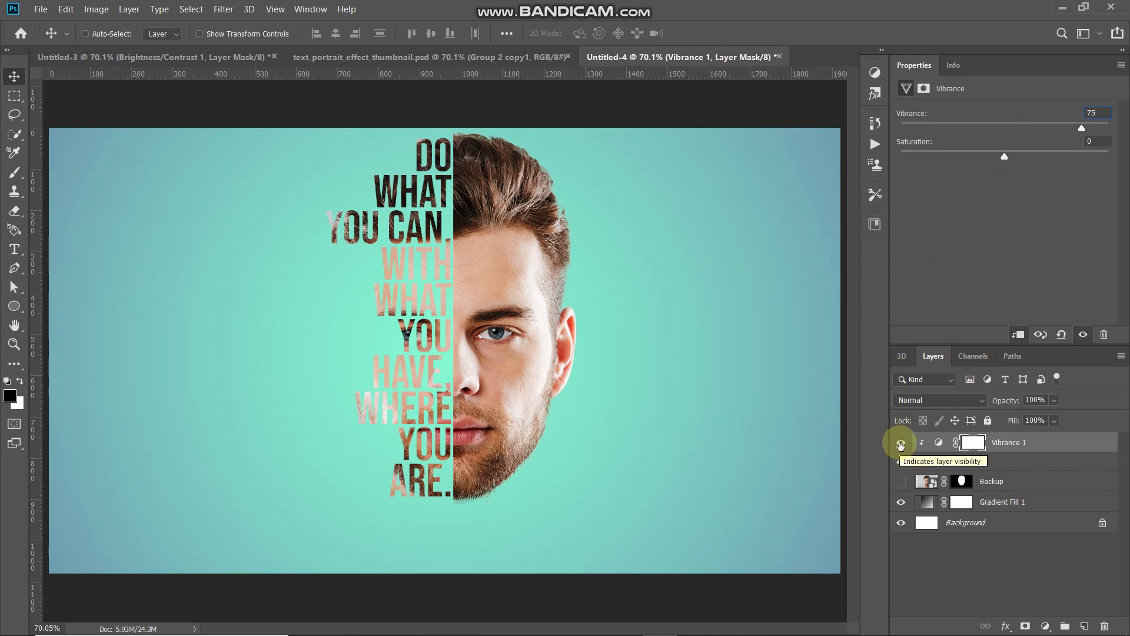
pyautogui.click(900, 443)
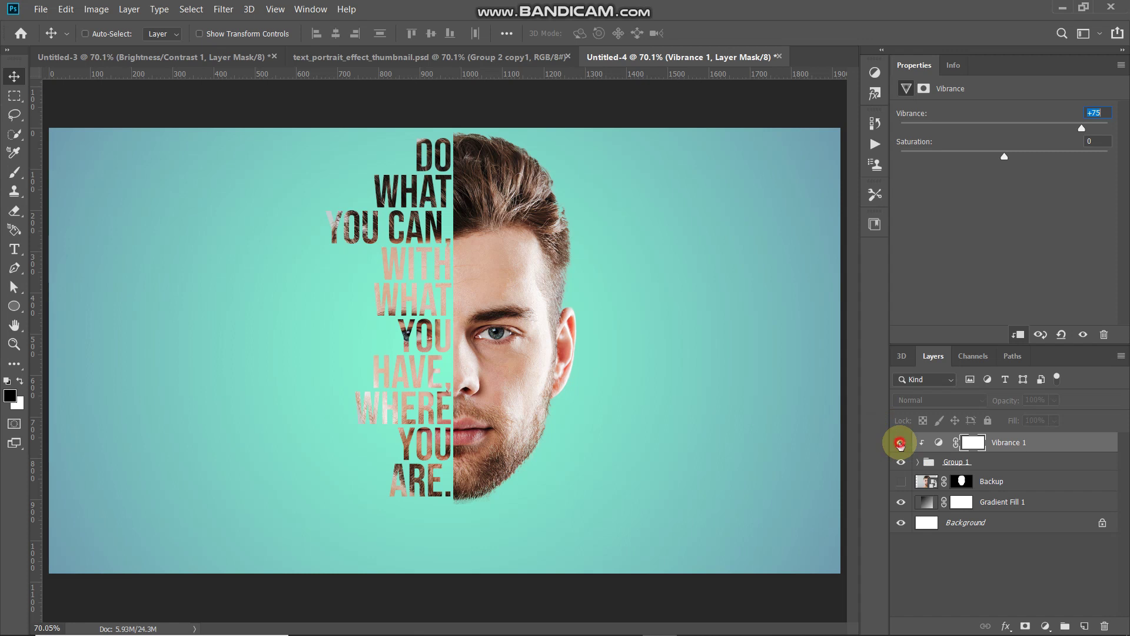
pyautogui.click(900, 442)
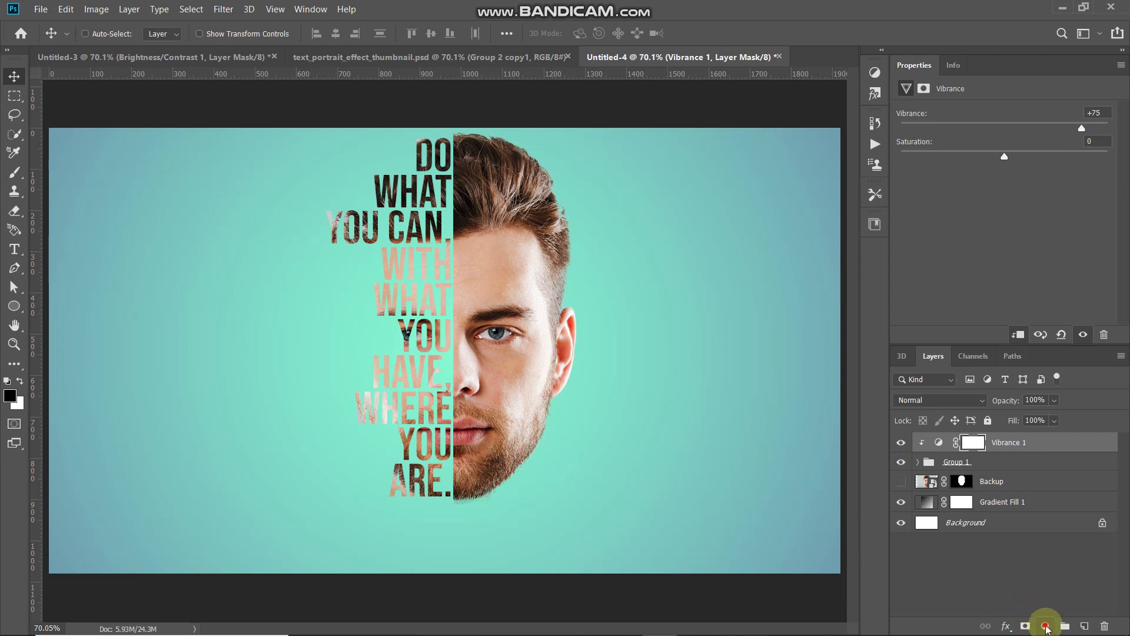
# - Add a Brightness/Contrast adjustment clipped to the group with Contrast 25, toggling it to compare
pyautogui.click(1045, 626)
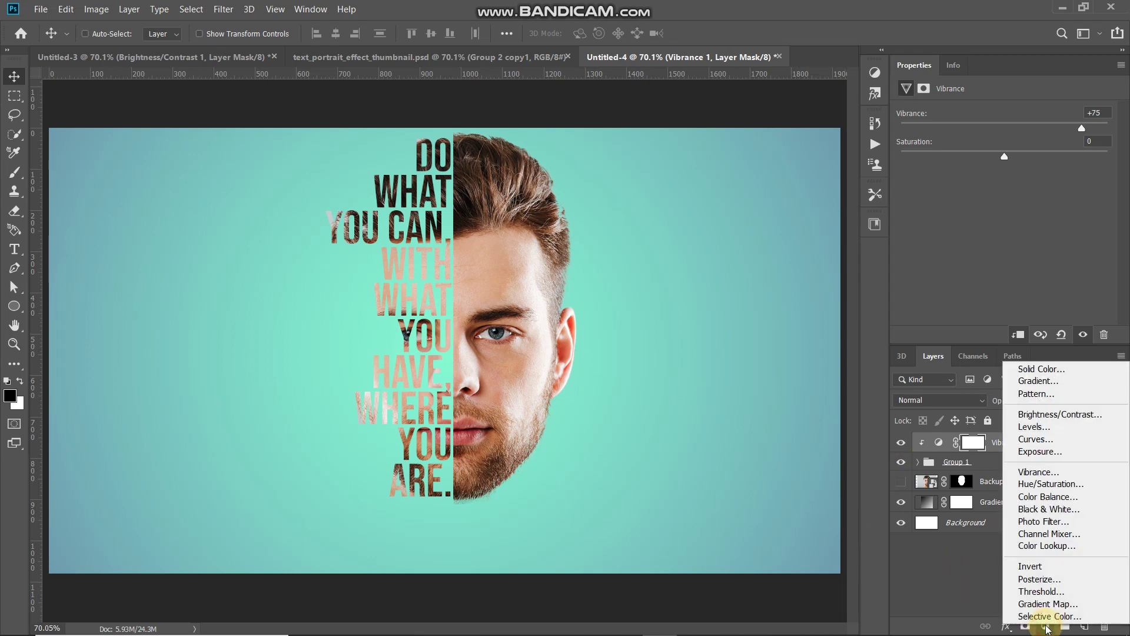
pyautogui.click(1029, 415)
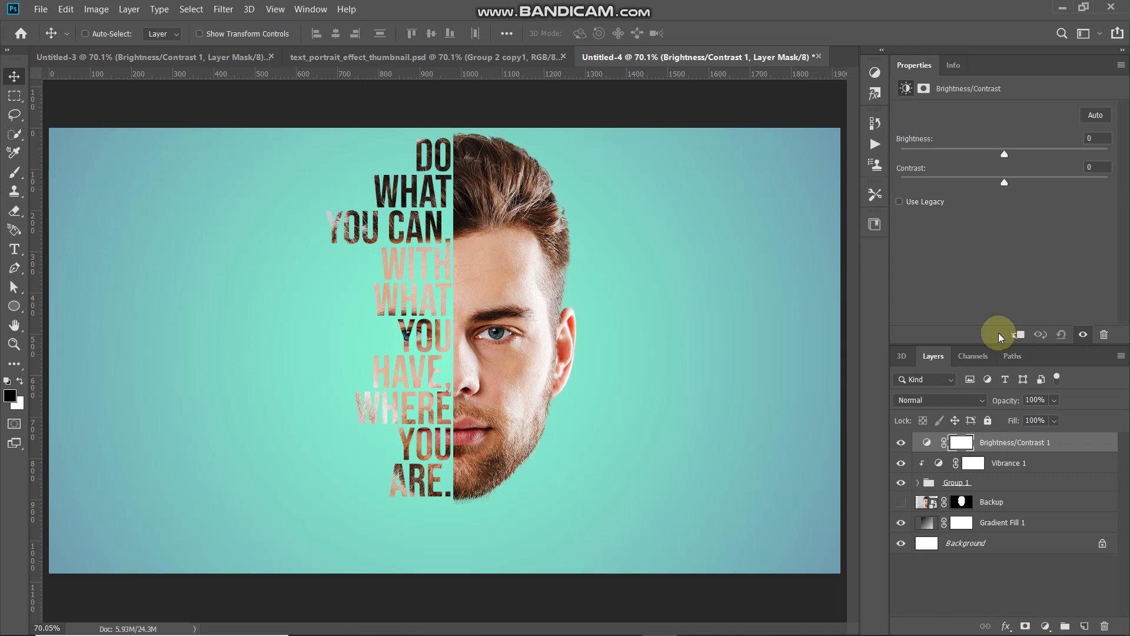
pyautogui.click(1017, 334)
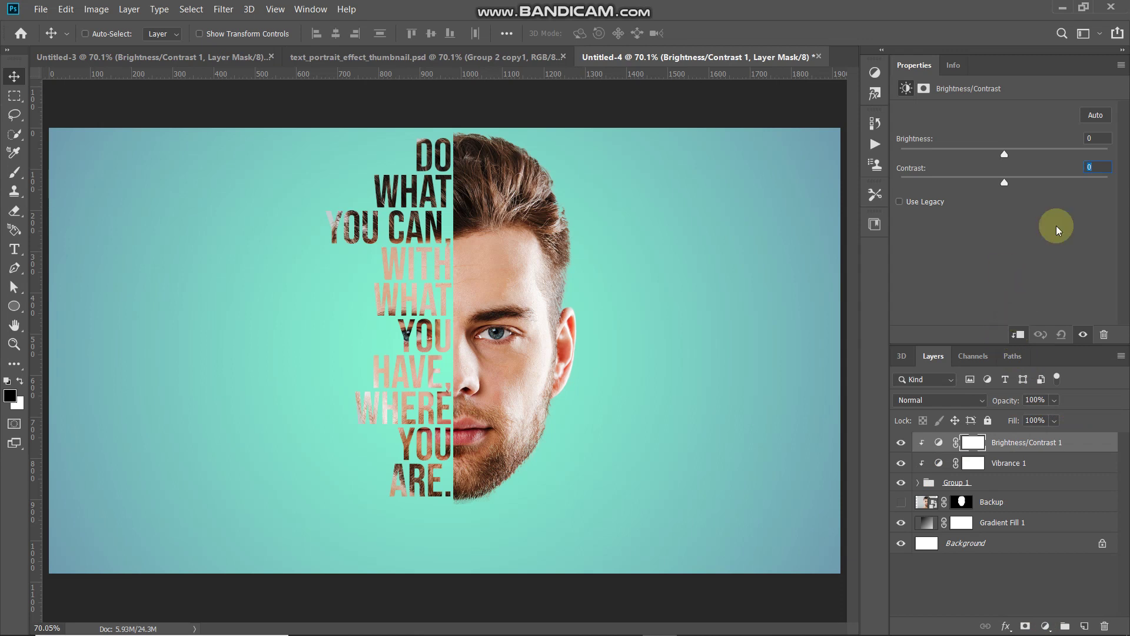
pyautogui.write('25')
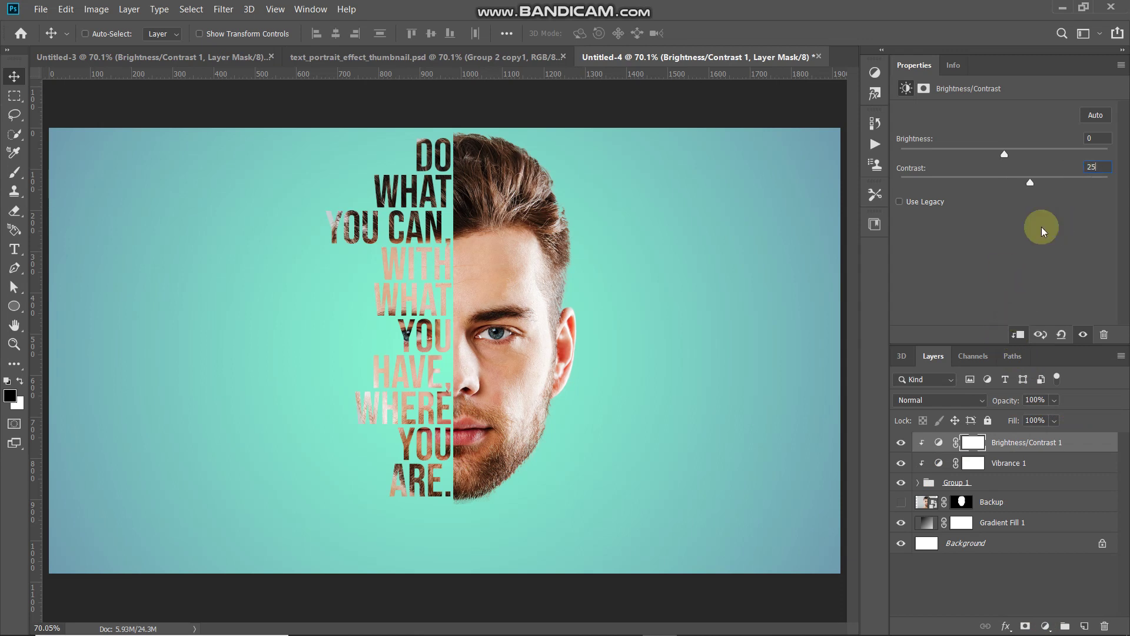
pyautogui.click(898, 448)
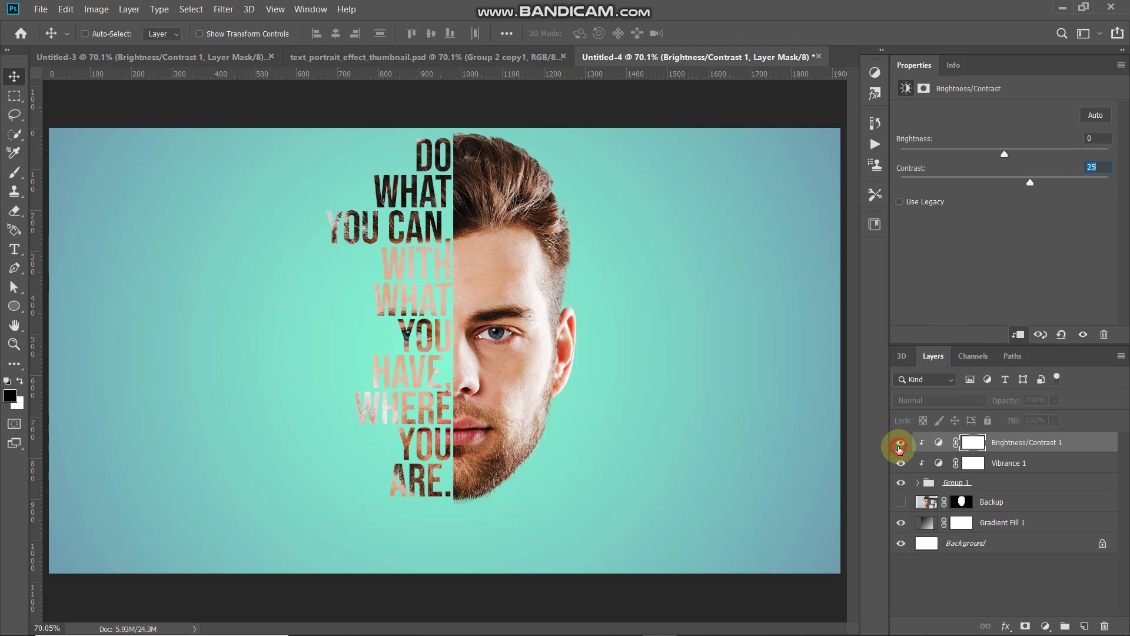
pyautogui.click(899, 448)
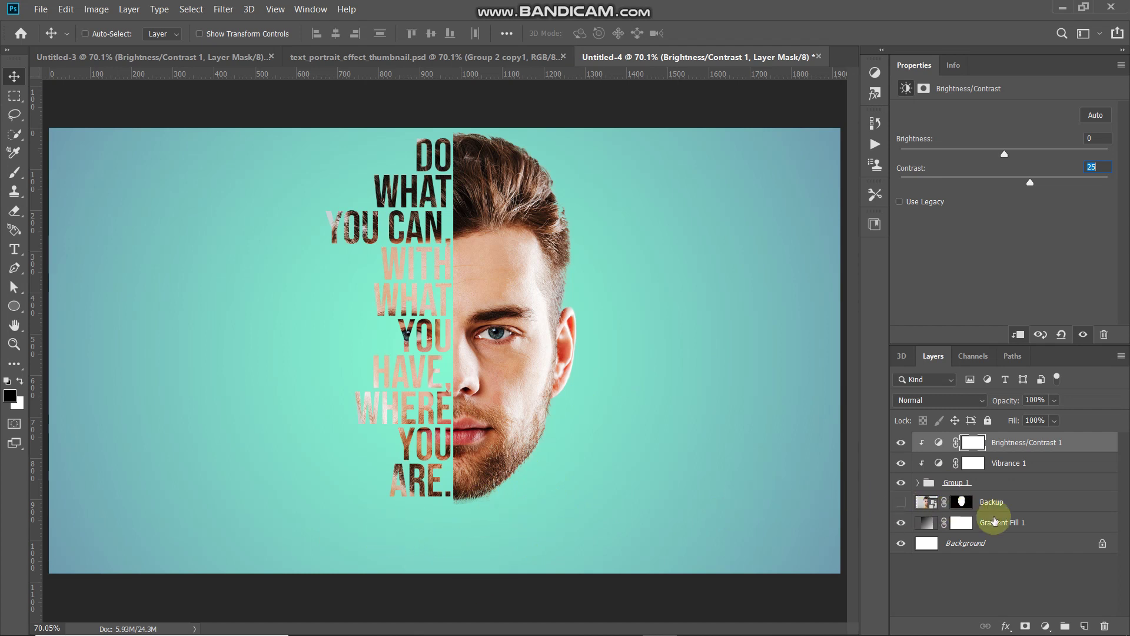
pyautogui.click(1034, 522)
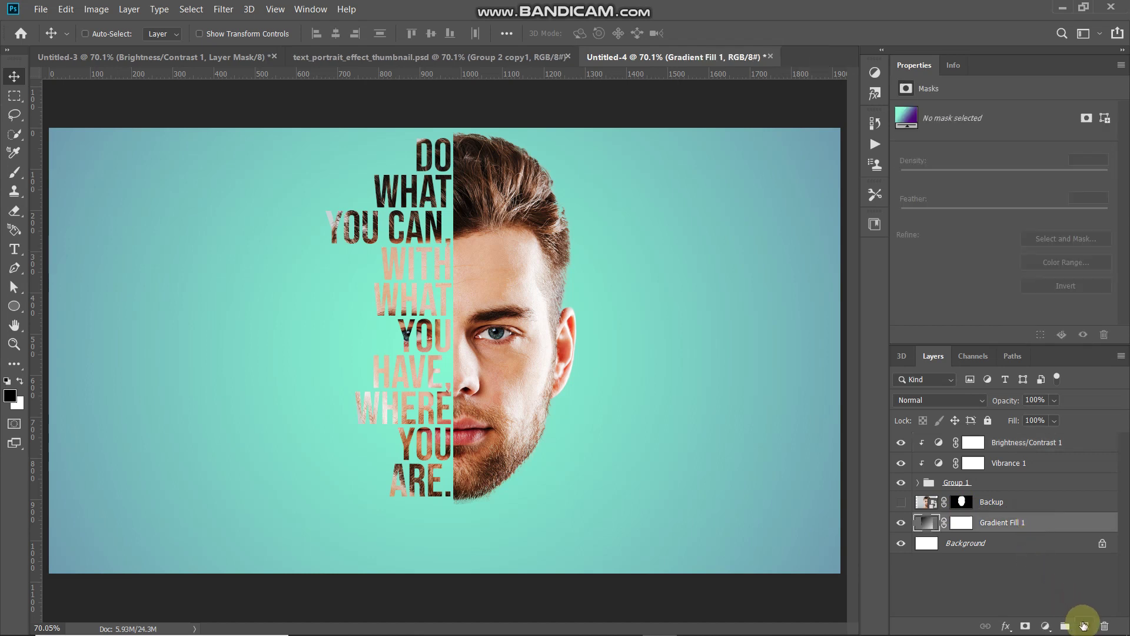
# - On a new layer above the gradient, paint a soft black round dab left of the quote
pyautogui.click(1084, 626)
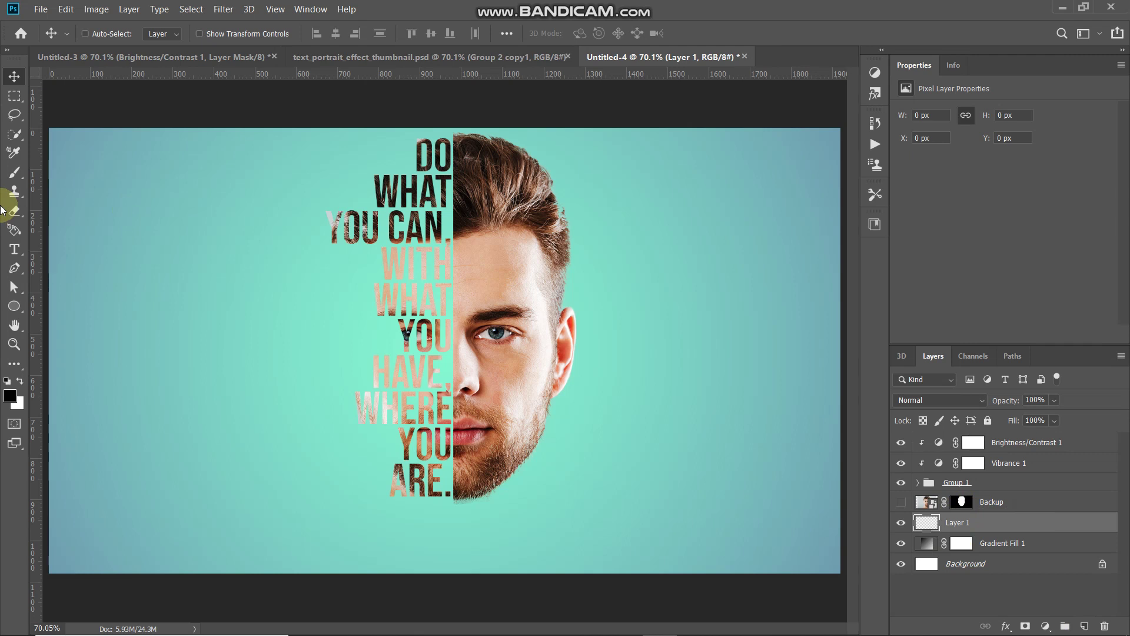
pyautogui.rightClick(14, 172)
pyautogui.click(59, 172)
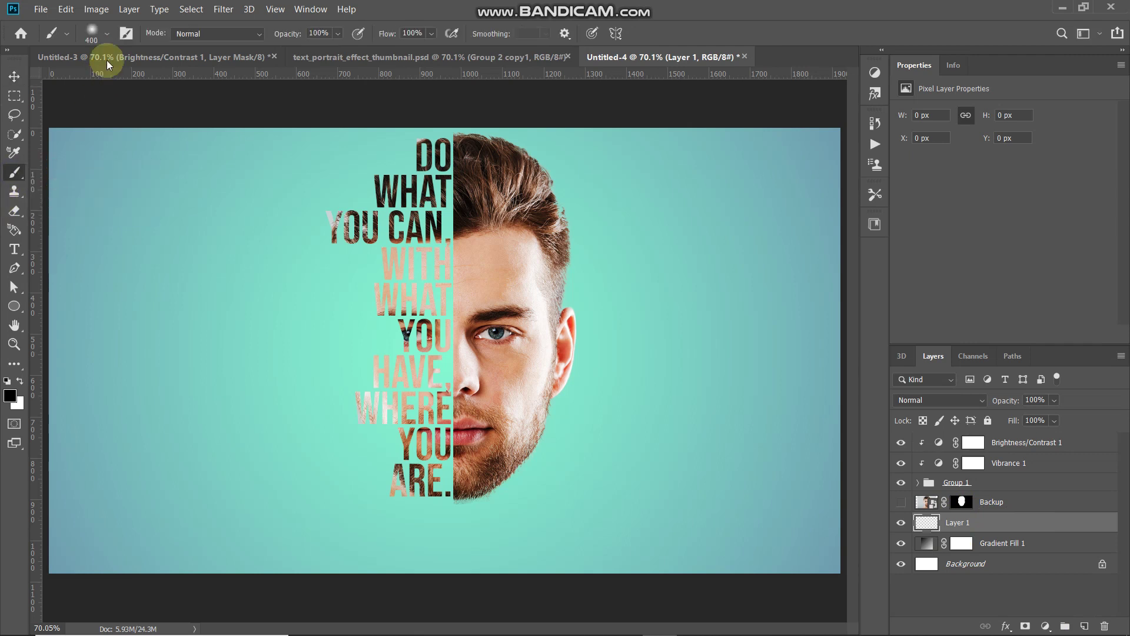
pyautogui.click(106, 33)
pyautogui.doubleClick(50, 187)
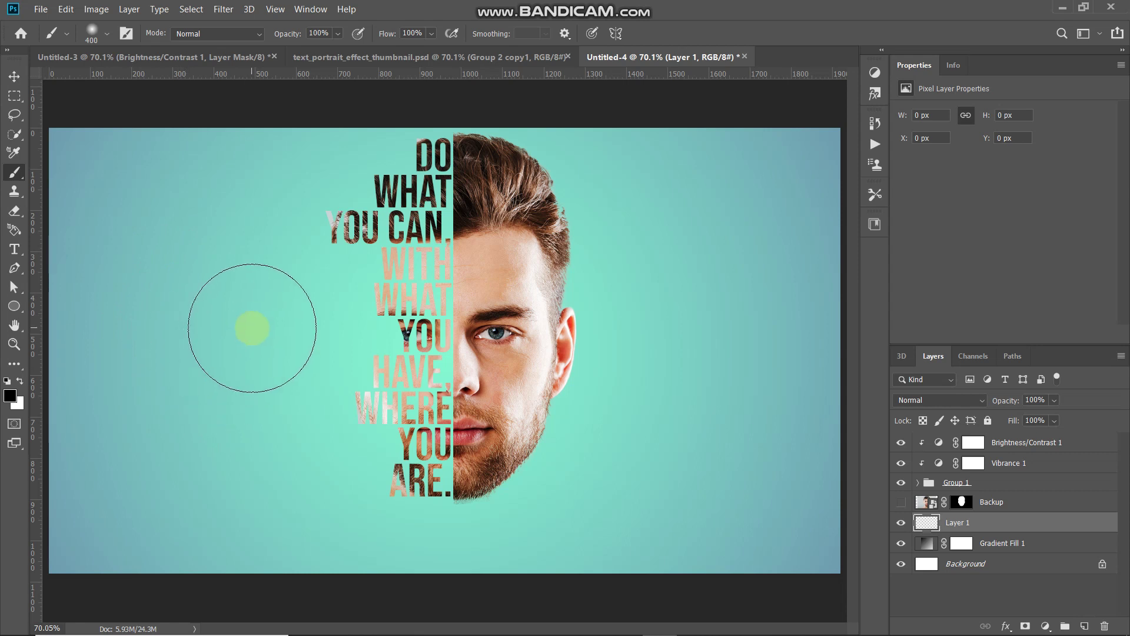
pyautogui.click(252, 328)
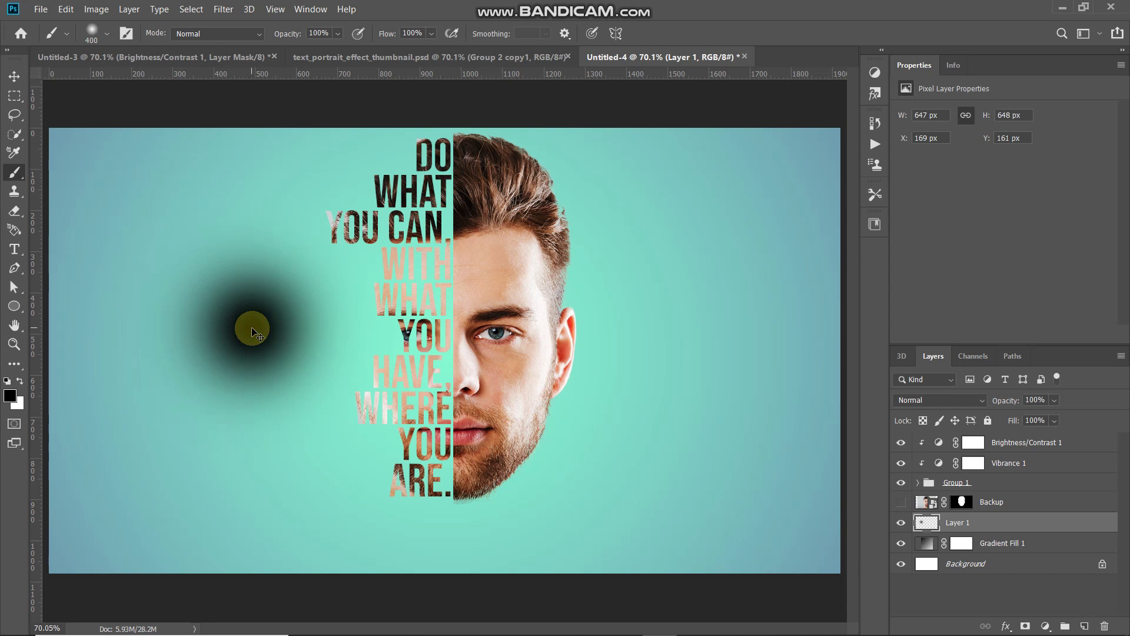
pyautogui.hotkey('ctrl', 't')
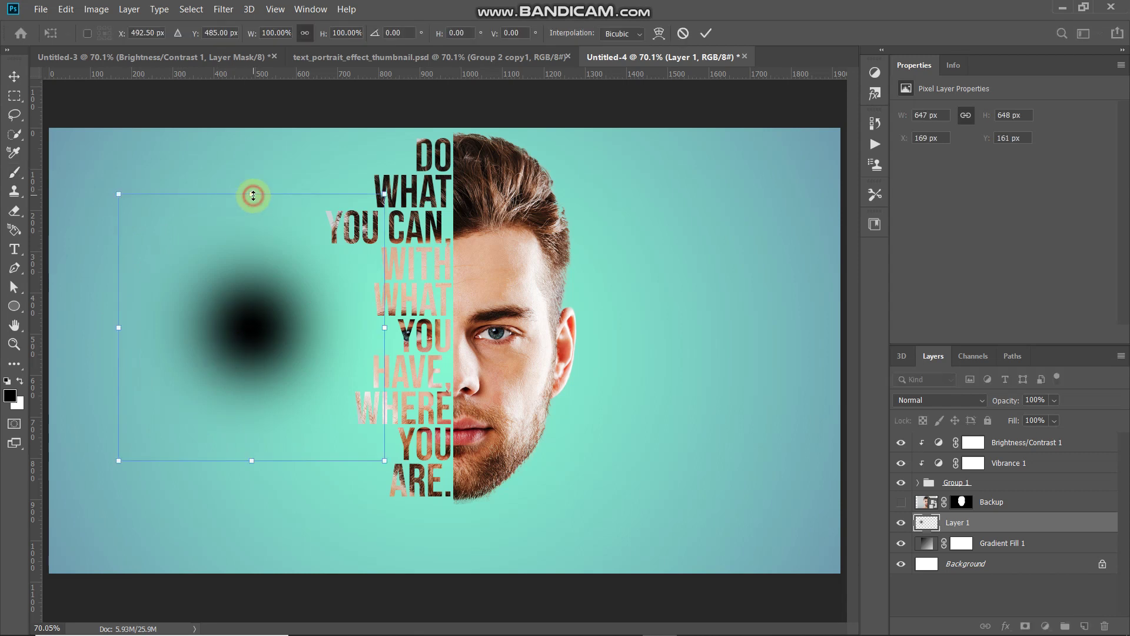
# - Squash the dab into a flat ellipse beneath the face and set its opacity to 50%
pyautogui.moveTo(253, 195); pyautogui.dragTo(242, 386)
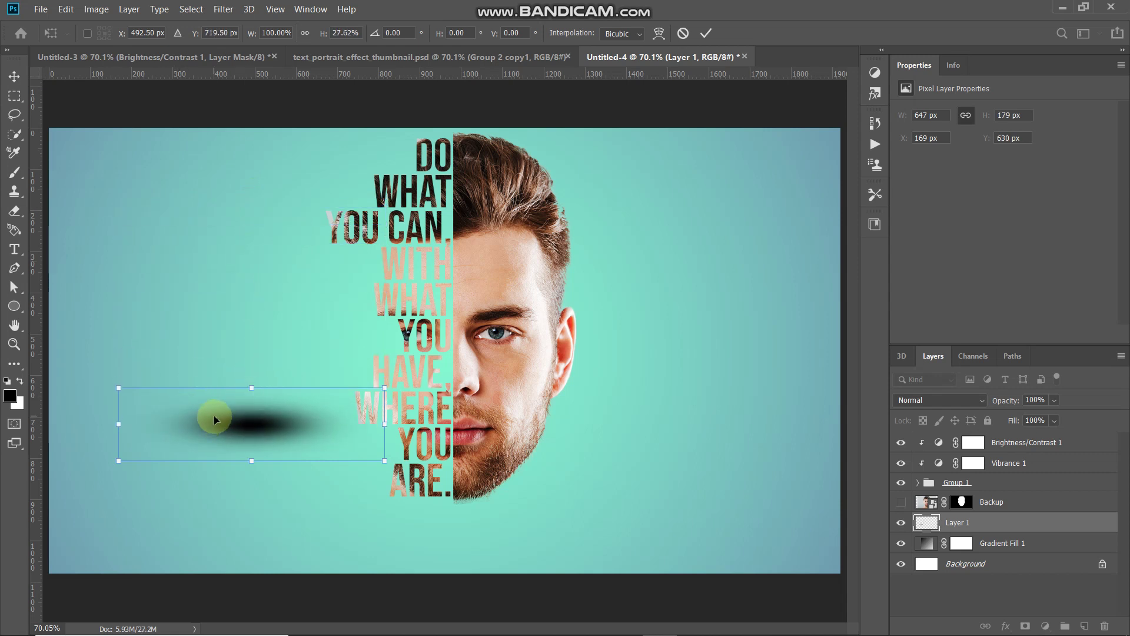
pyautogui.moveTo(213, 415); pyautogui.dragTo(416, 533)
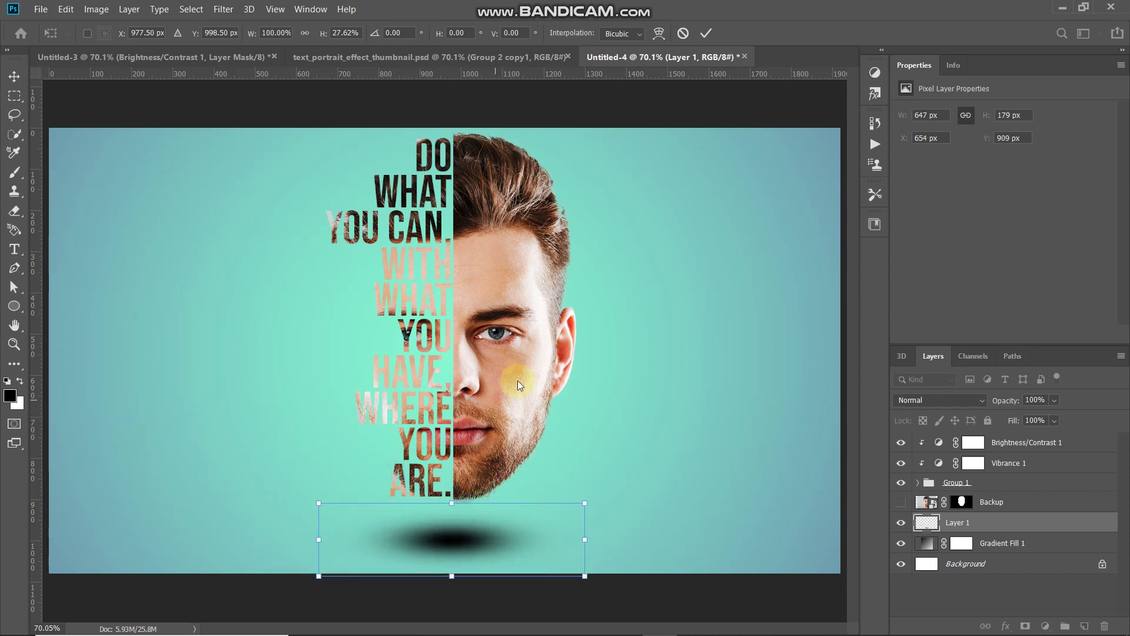
pyautogui.click(705, 35)
pyautogui.press('b')
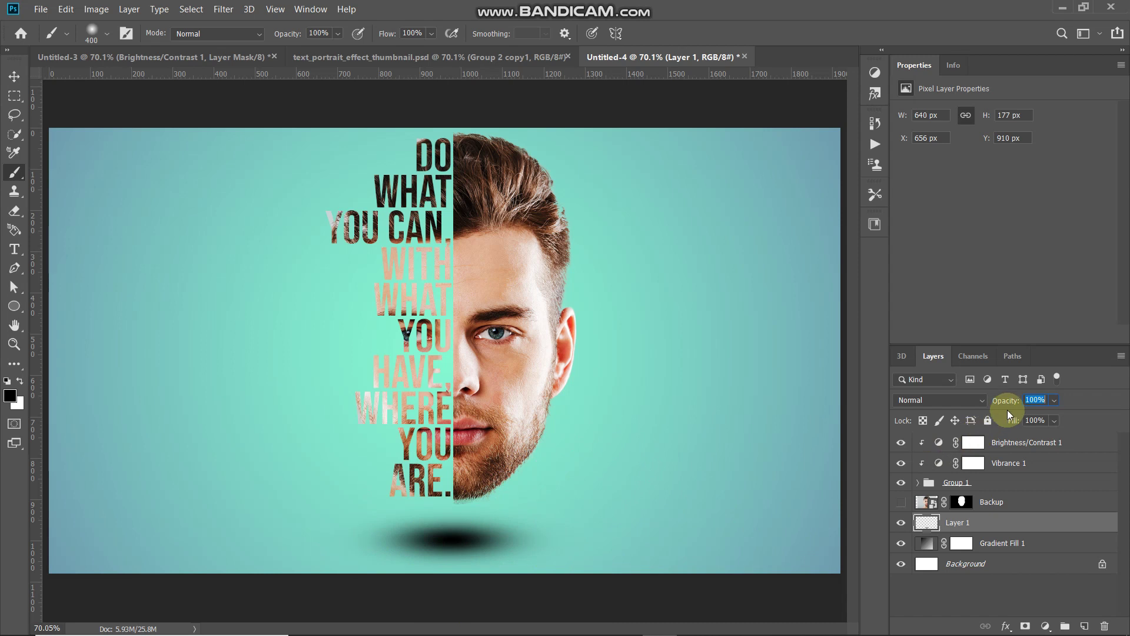
pyautogui.write('50')
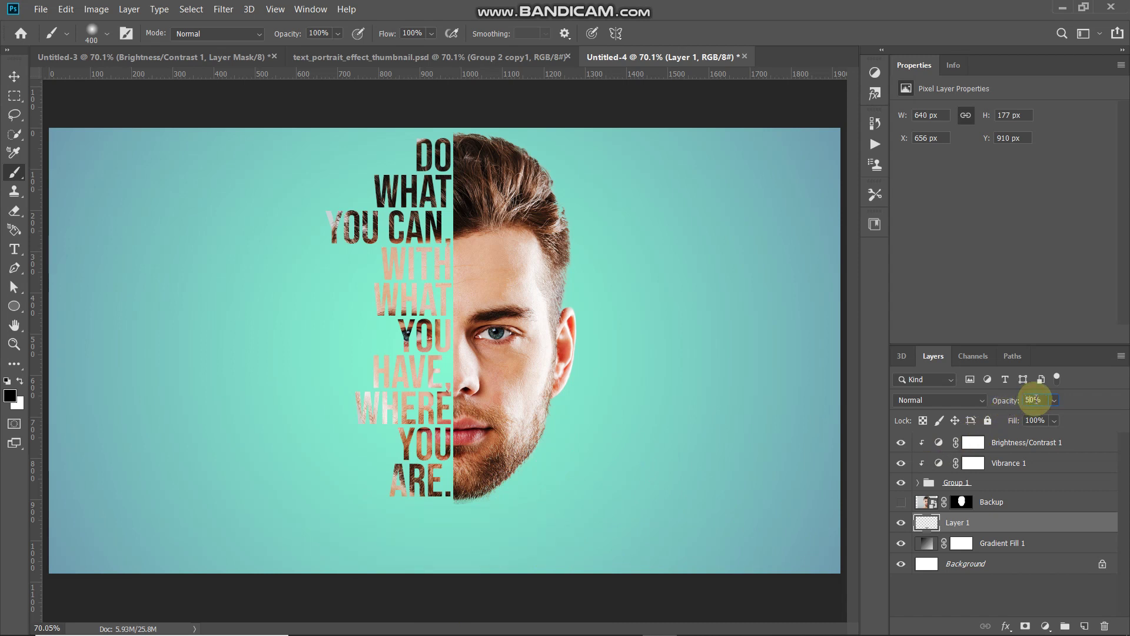